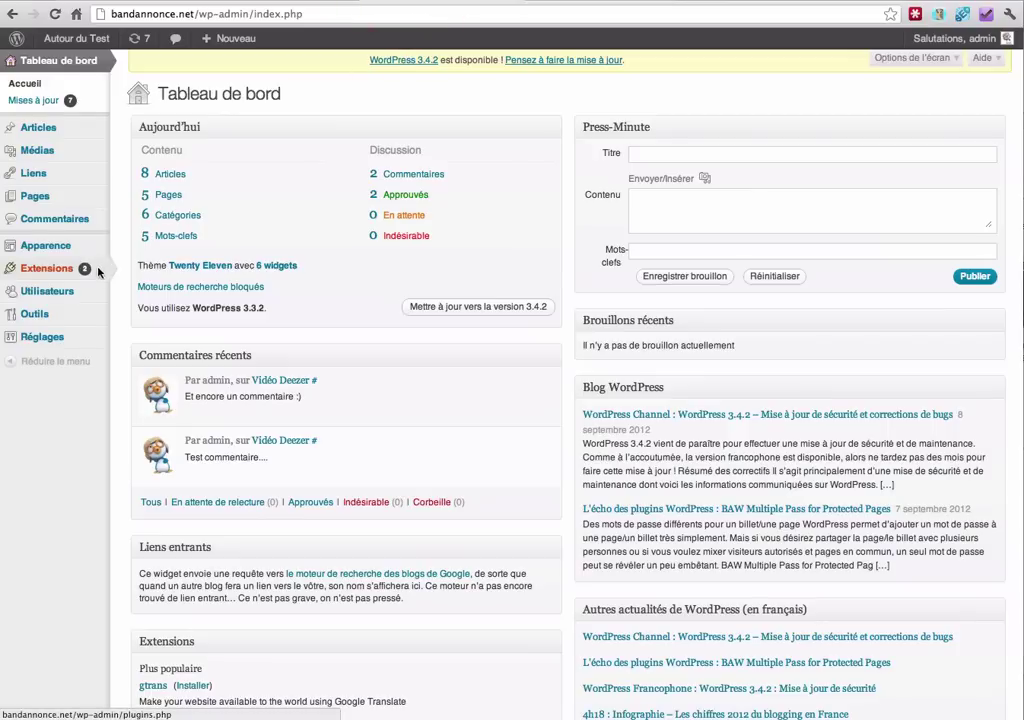
- Search the WordPress plugin directory for "liveblog" from the page for installing new extensions
mouse_move(92, 272)
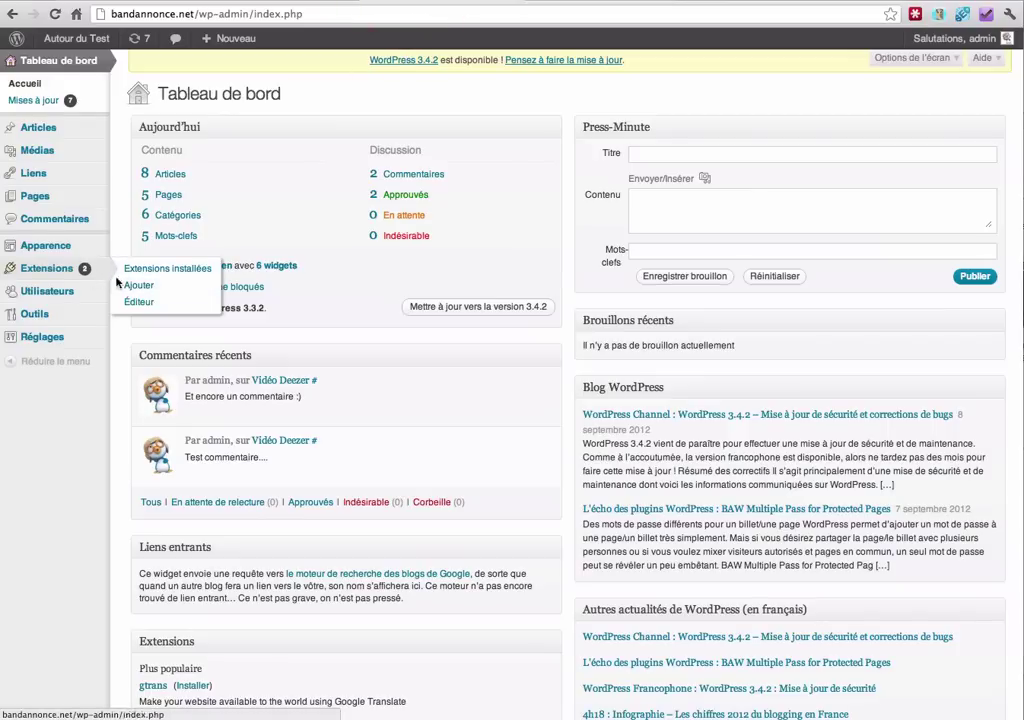
left_click(144, 289)
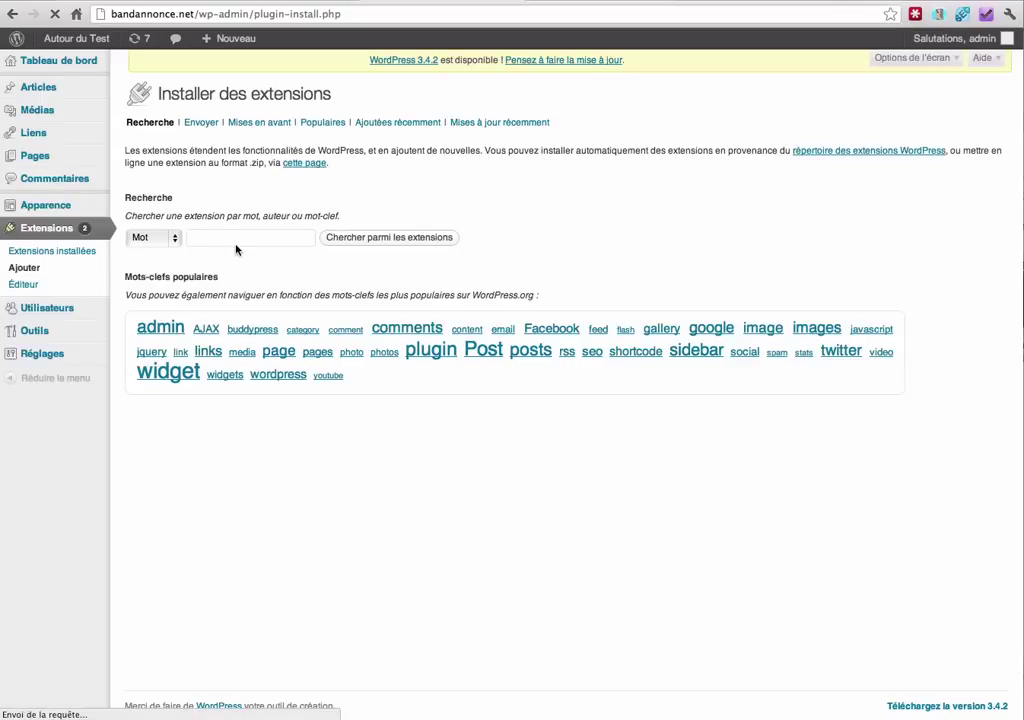
left_click(236, 249)
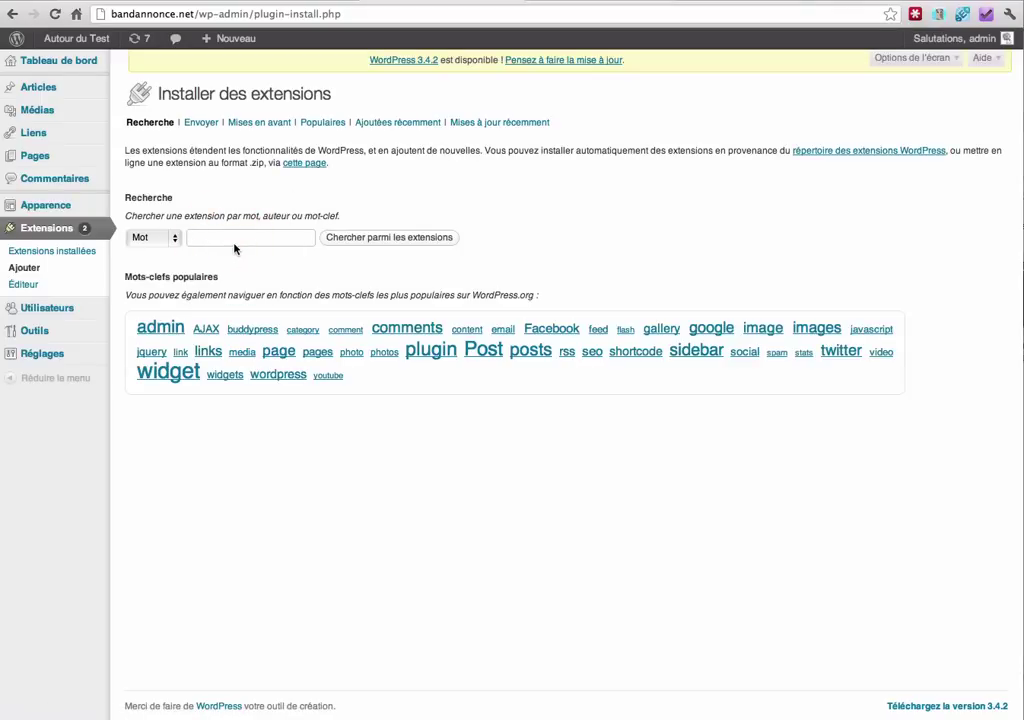
type("liveblog")
key("Return")
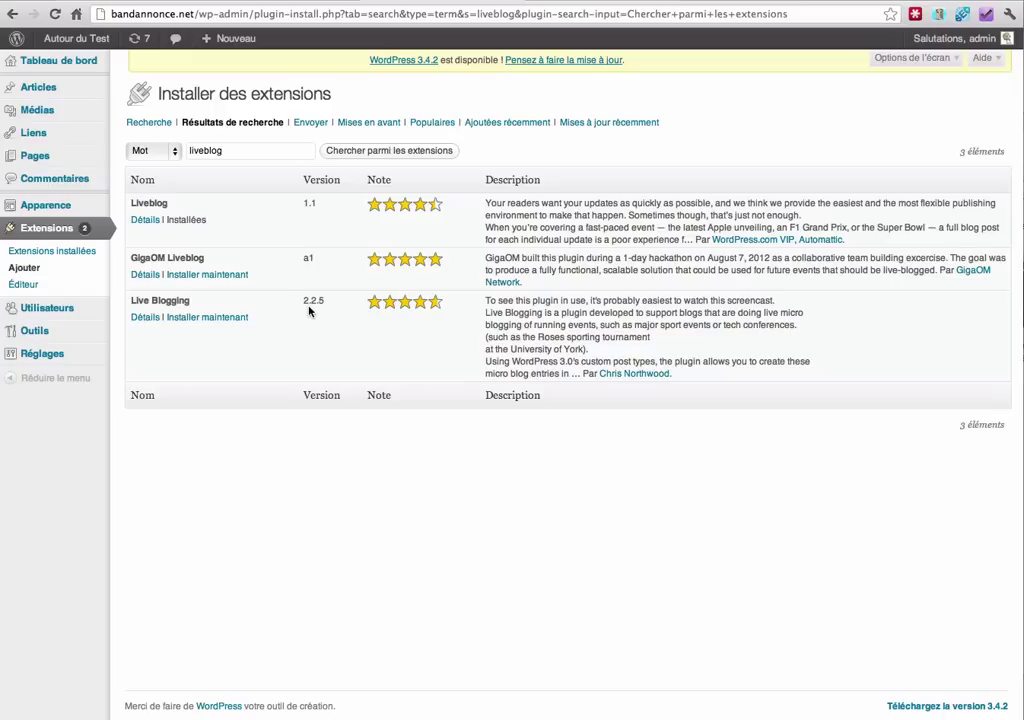
- Install the Live Blogging 2.2.5 extension and activate it
left_click(209, 319)
left_click(841, 288)
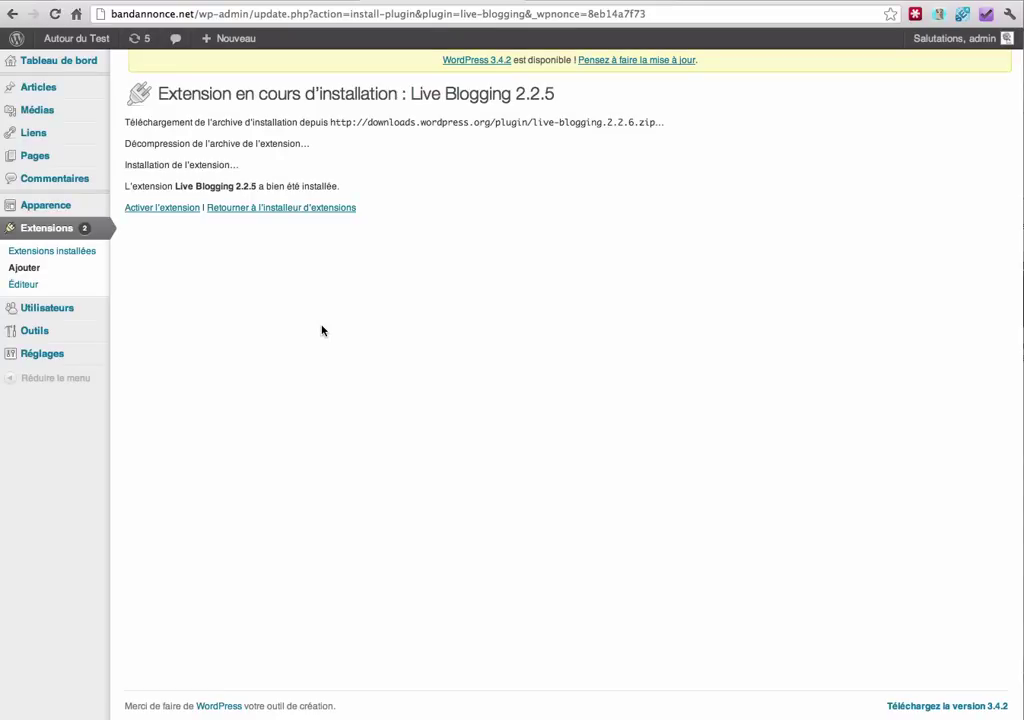
left_click(136, 208)
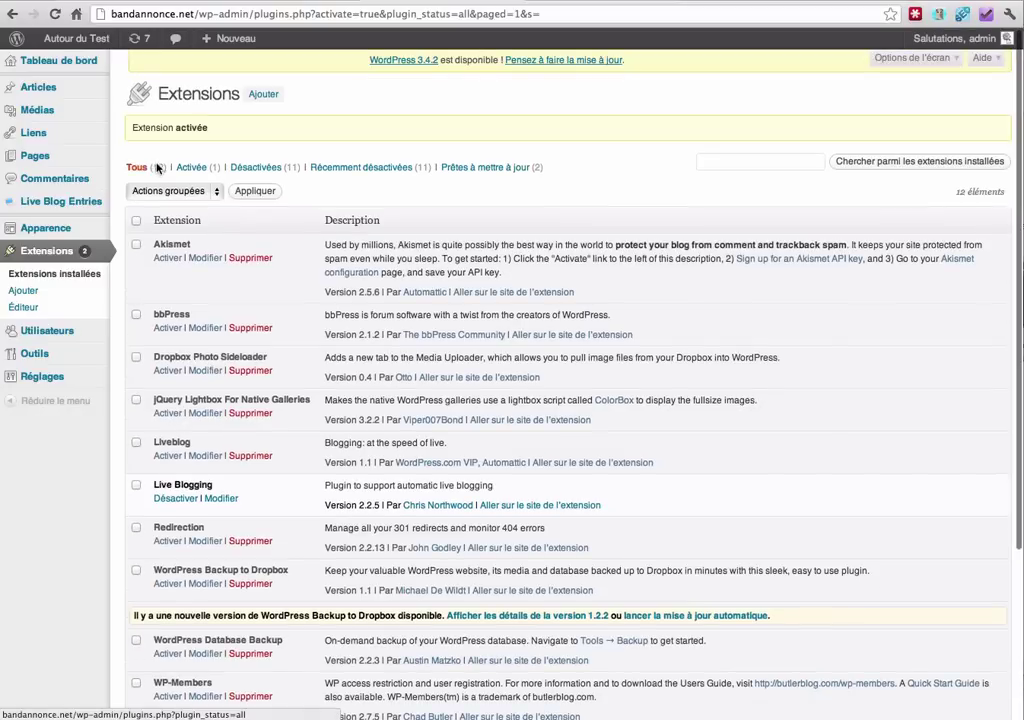
- Create a new article titled "Keynote Apple du 12 septembre"
mouse_move(55, 87)
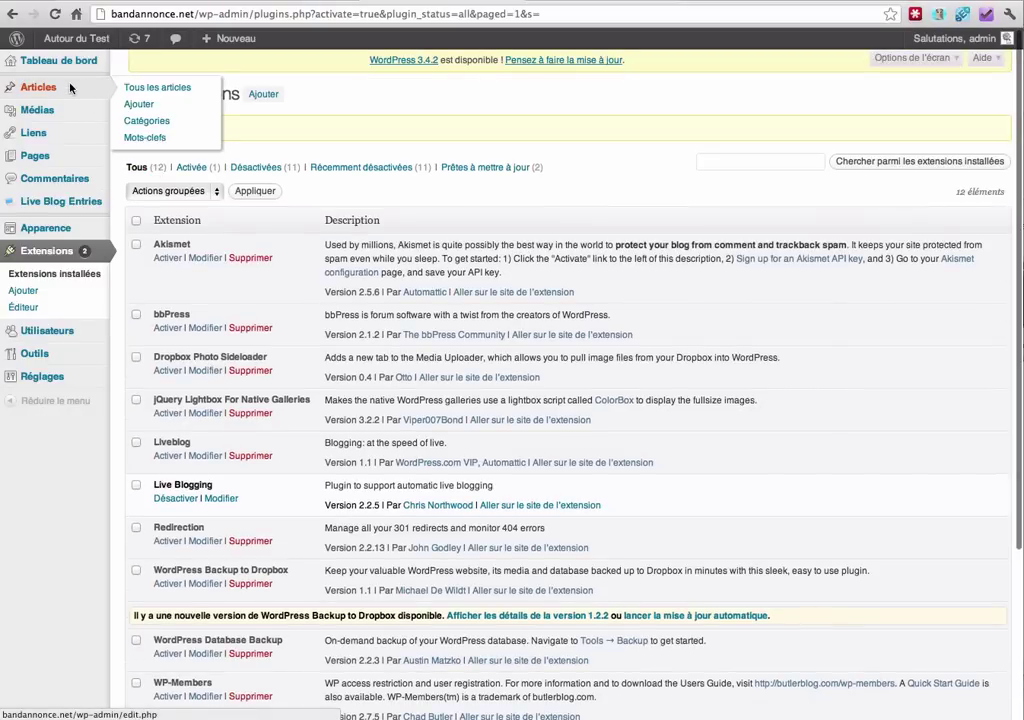
left_click(139, 104)
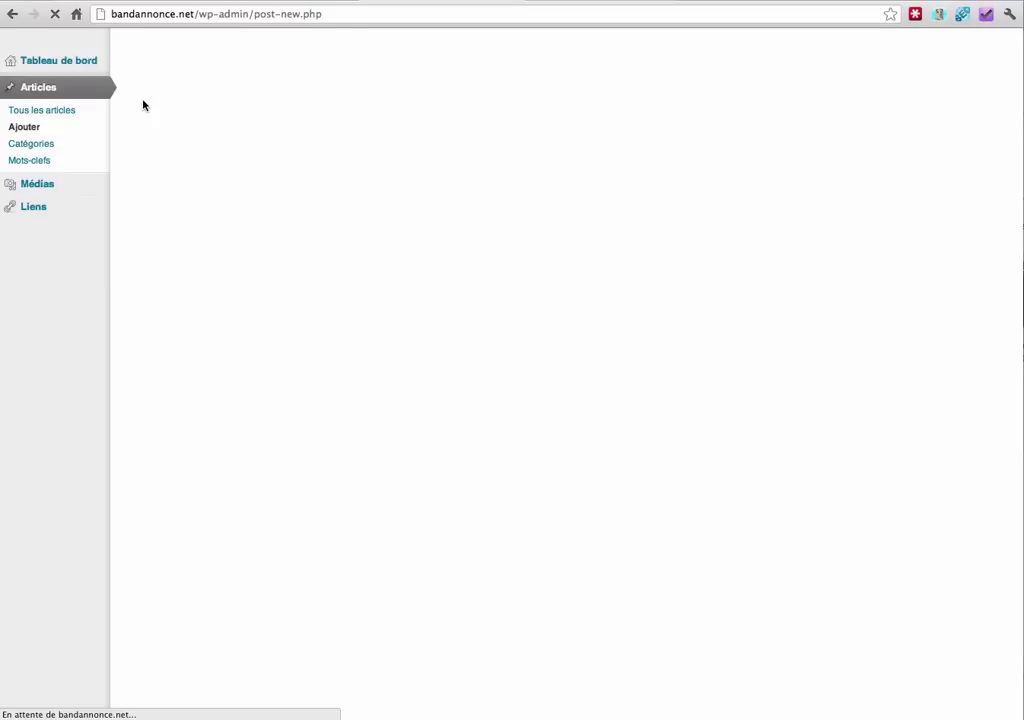
left_click(163, 126)
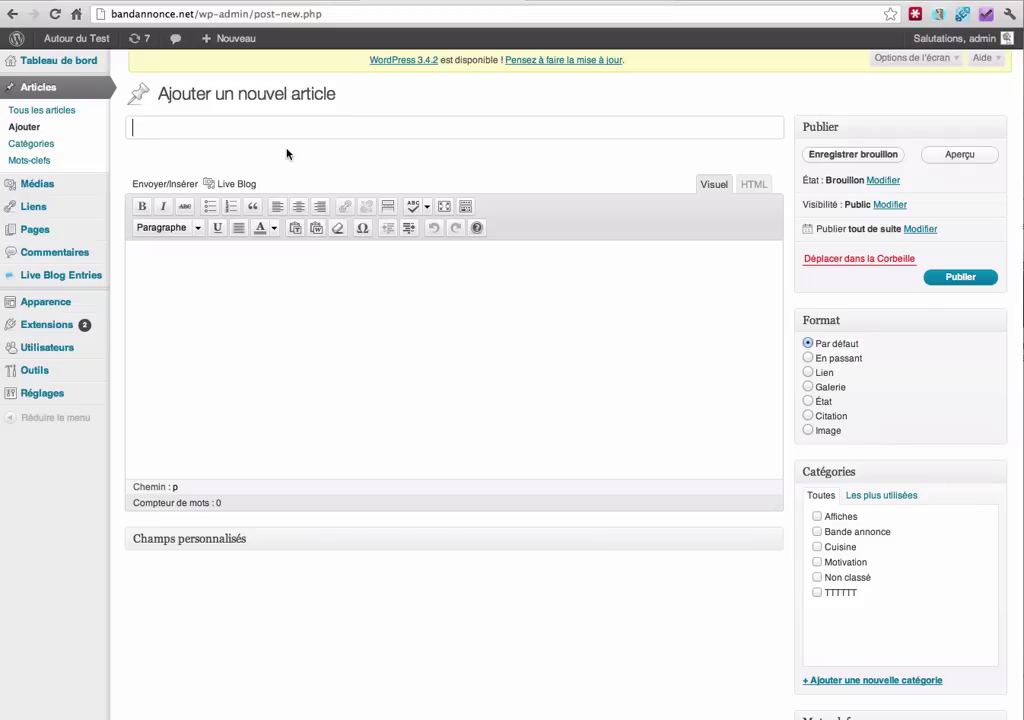
type("Keynote Applme")
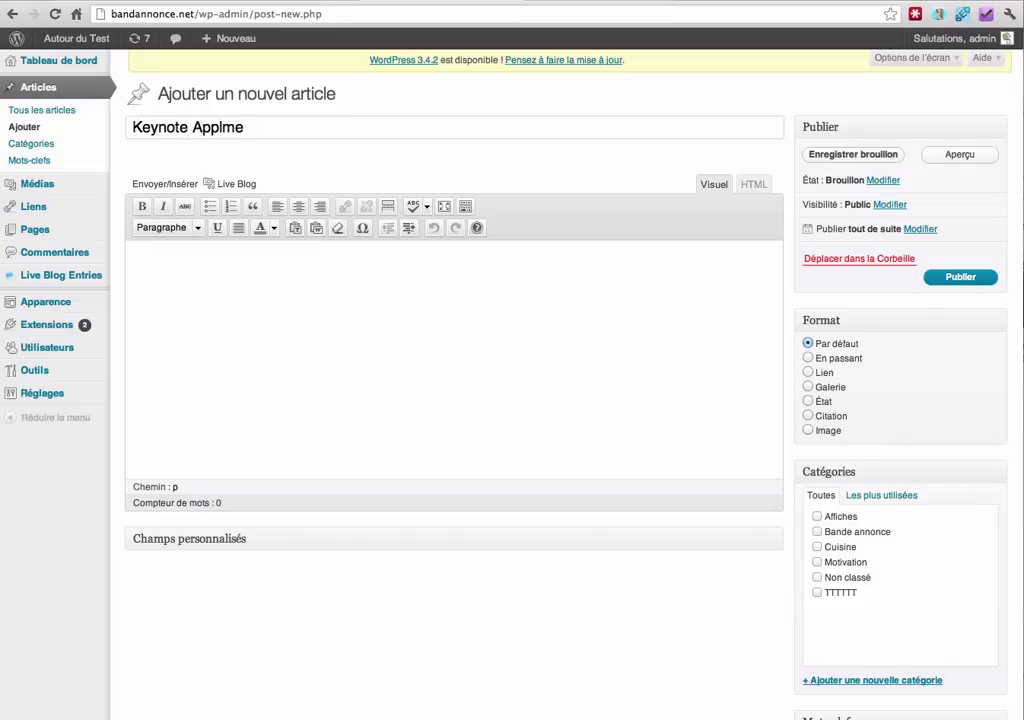
key("BackSpace")
key("BackSpace")
type("e du 12 septembr")
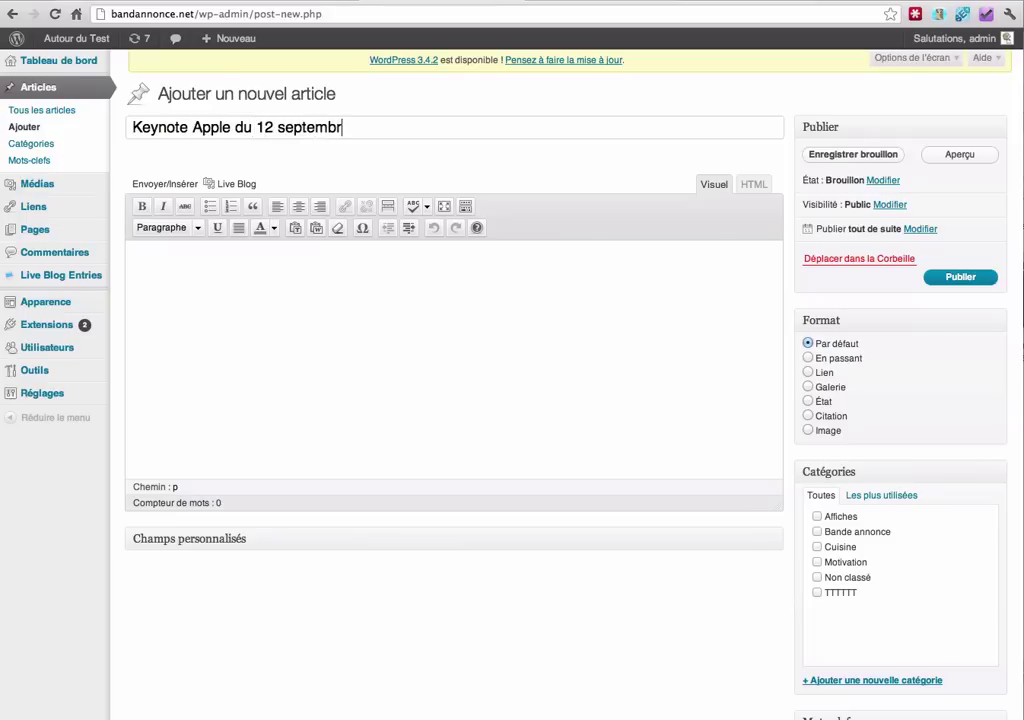
type("e")
- Insert the [liveblog] shortcode into the article body and publish the article
left_click(228, 298)
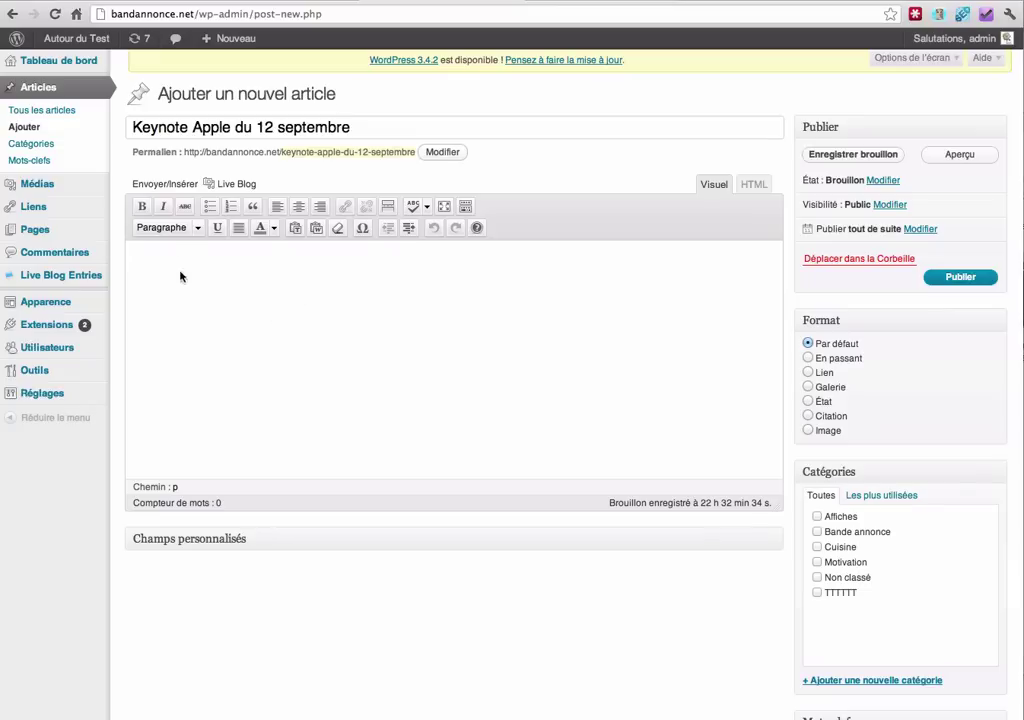
left_click(237, 186)
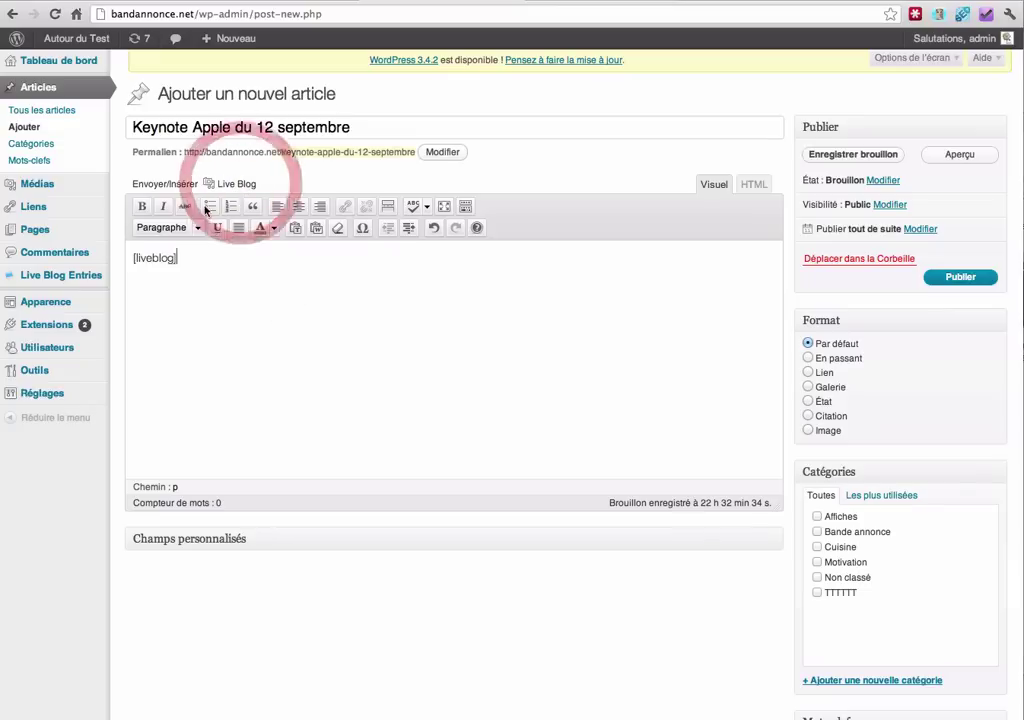
left_click_drag(186, 260, 134, 258)
left_click(193, 260)
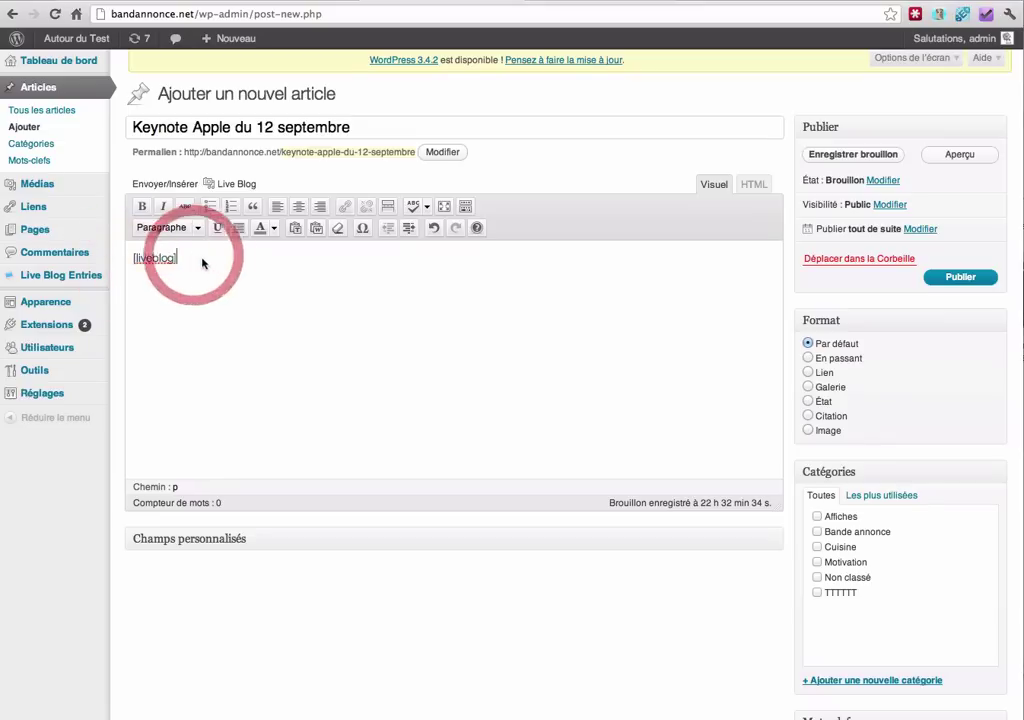
left_click(960, 278)
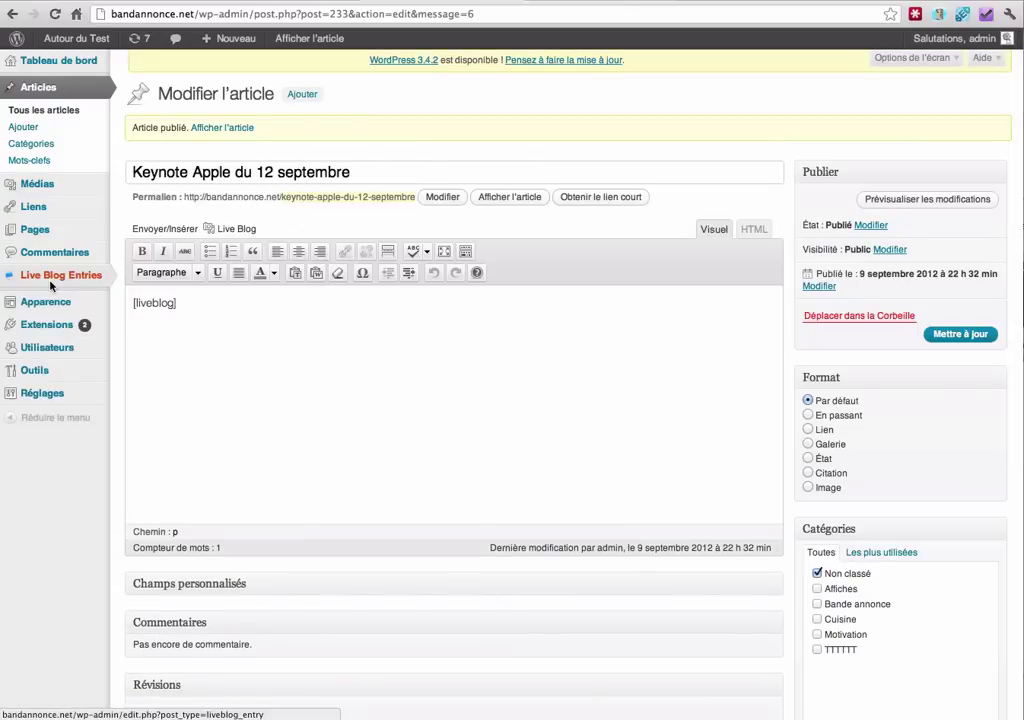
- Add a new live blog entry reading "La Keynote démarre..." for the Keynote Apple du 12 septembre live blog and publish it
mouse_move(40, 288)
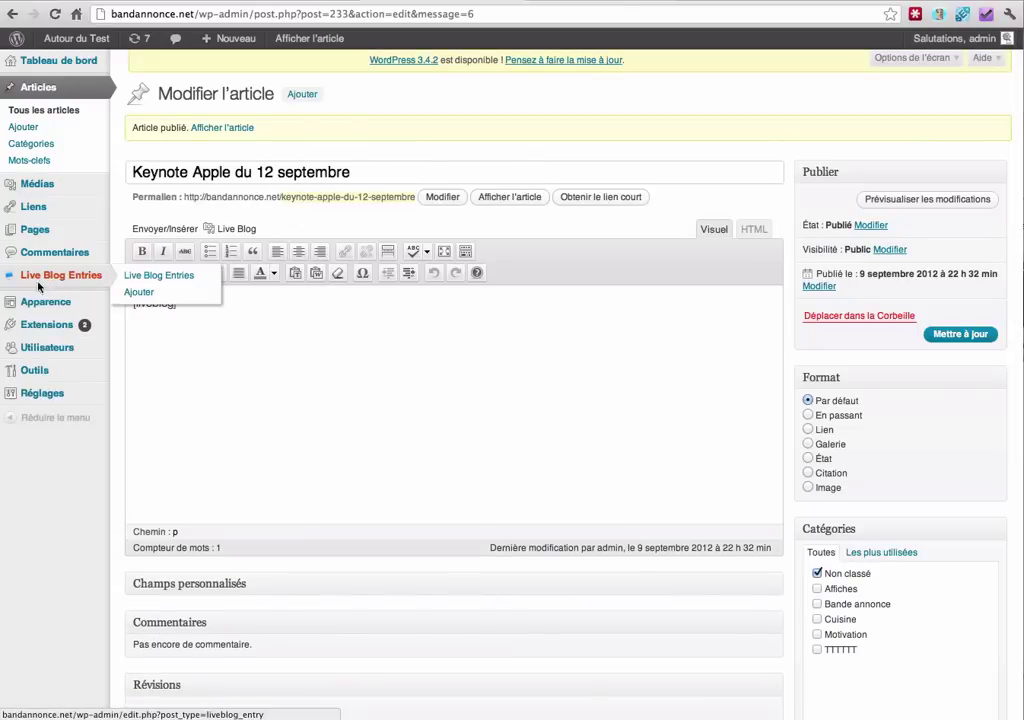
left_click(141, 278)
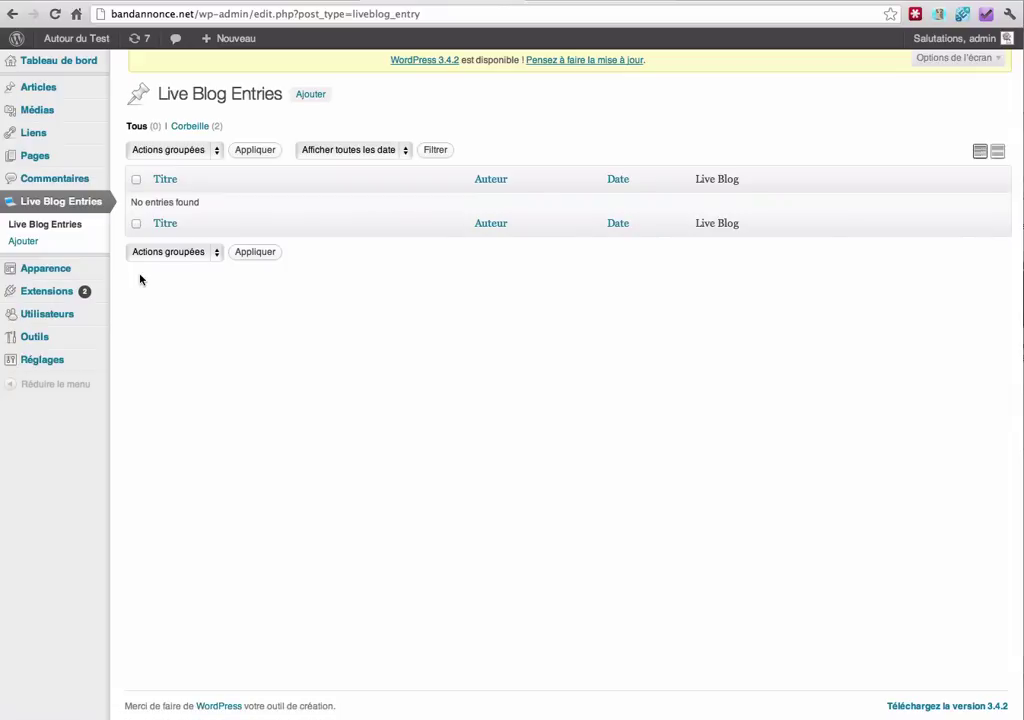
left_click(311, 95)
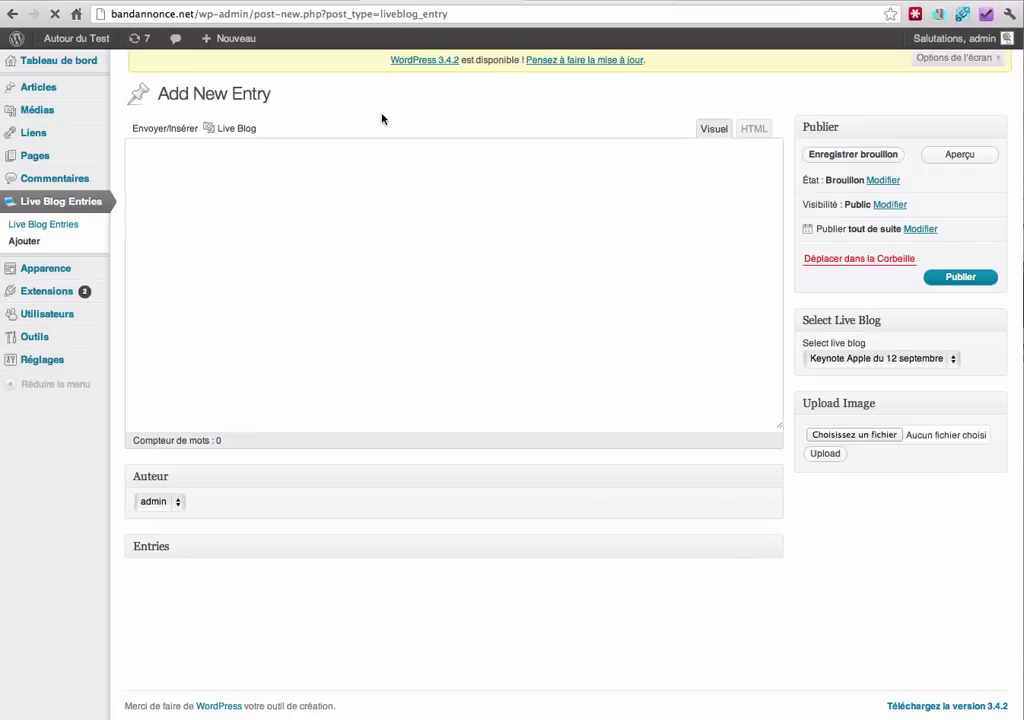
left_click(187, 251)
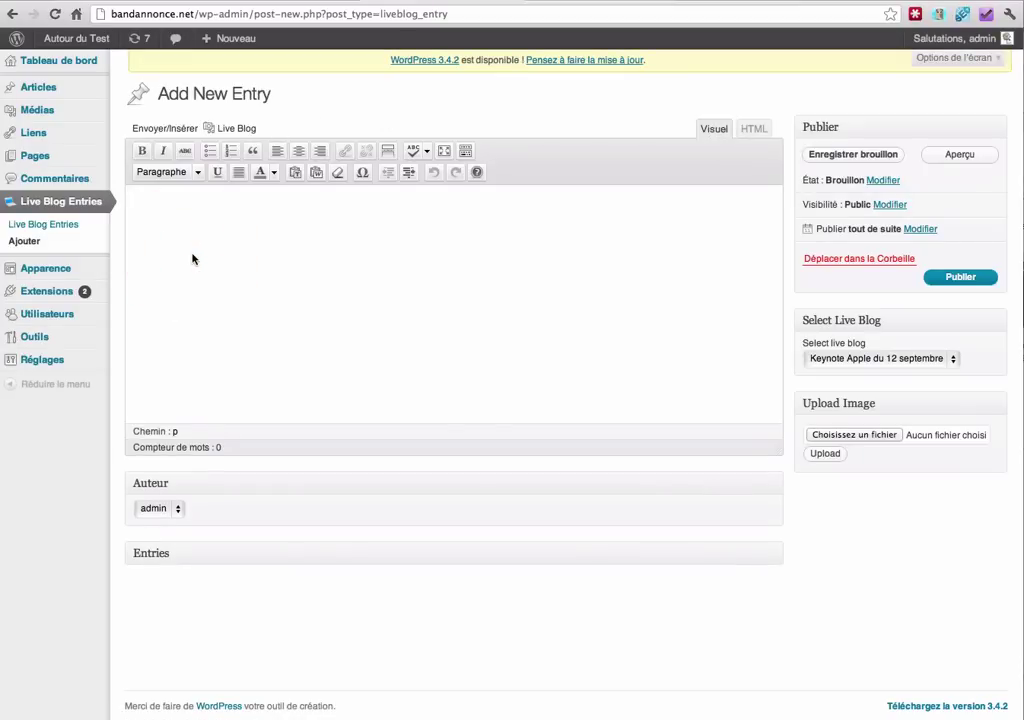
type("La Keynote")
type("démarre")
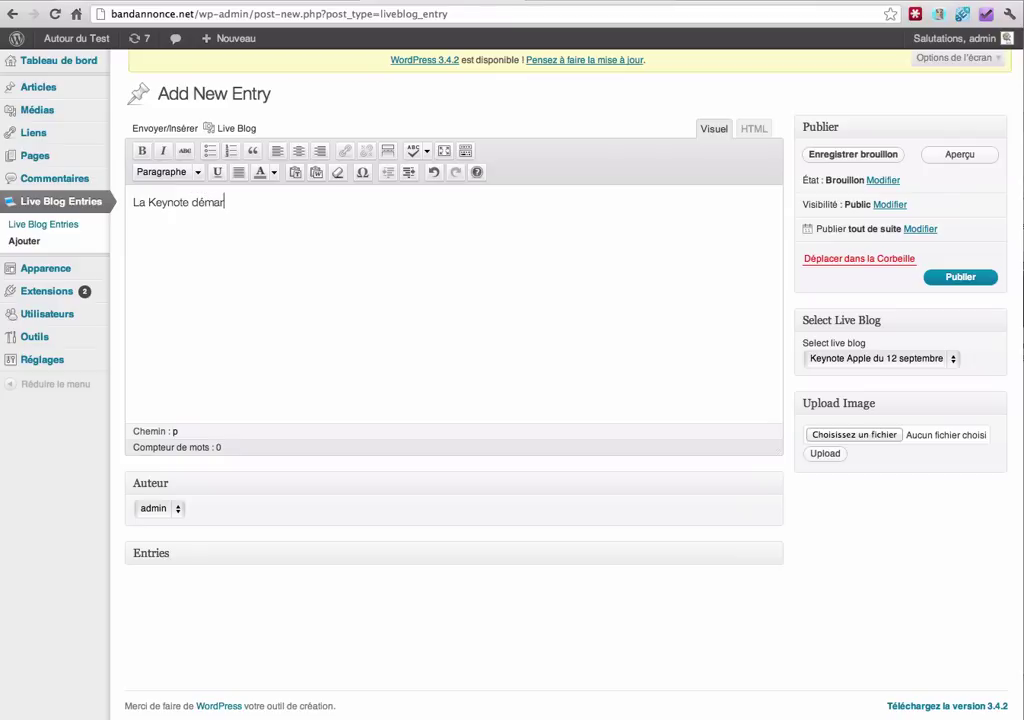
type("...")
left_click(966, 279)
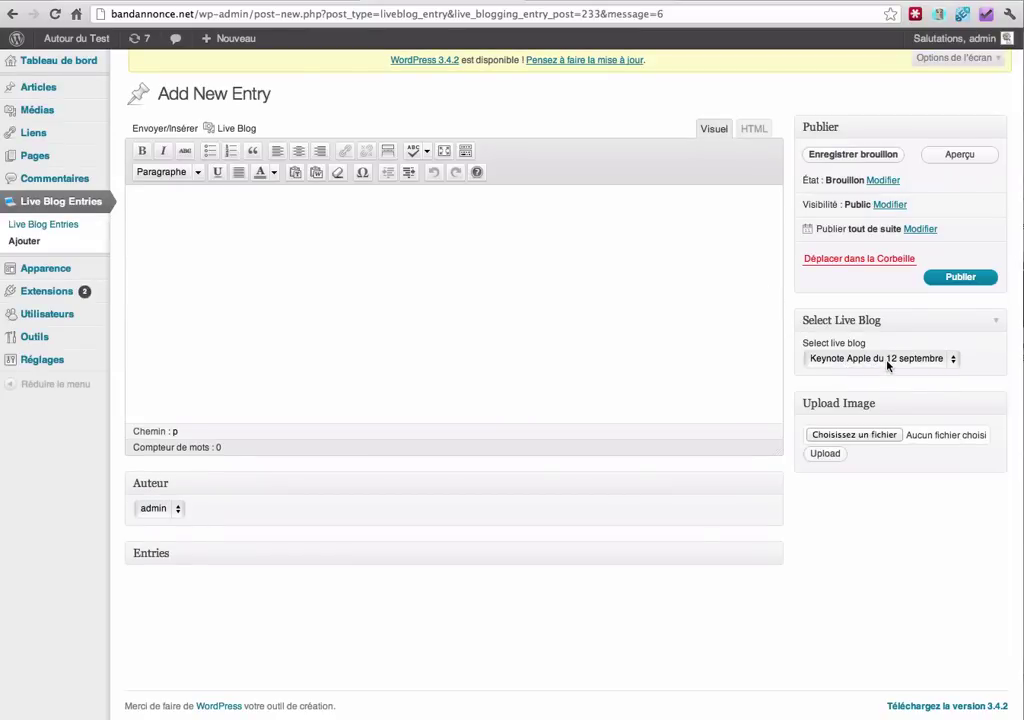
- Check which live blogs an entry can be assigned to, and view the keynote article on the public site
left_click(905, 360)
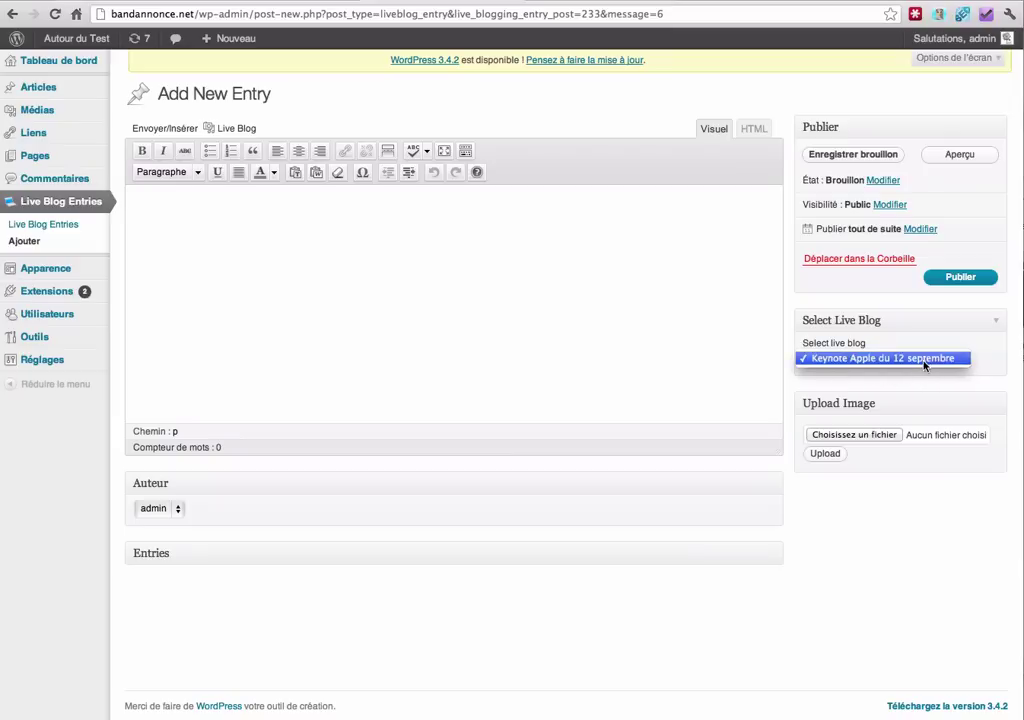
left_click(868, 381)
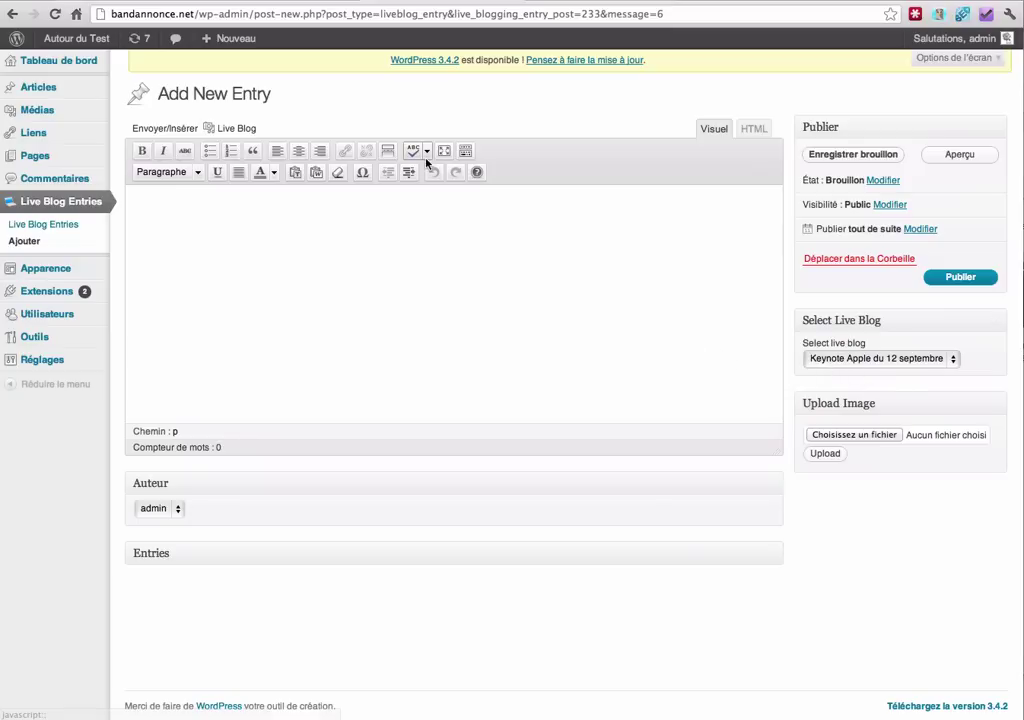
left_click(57, 42)
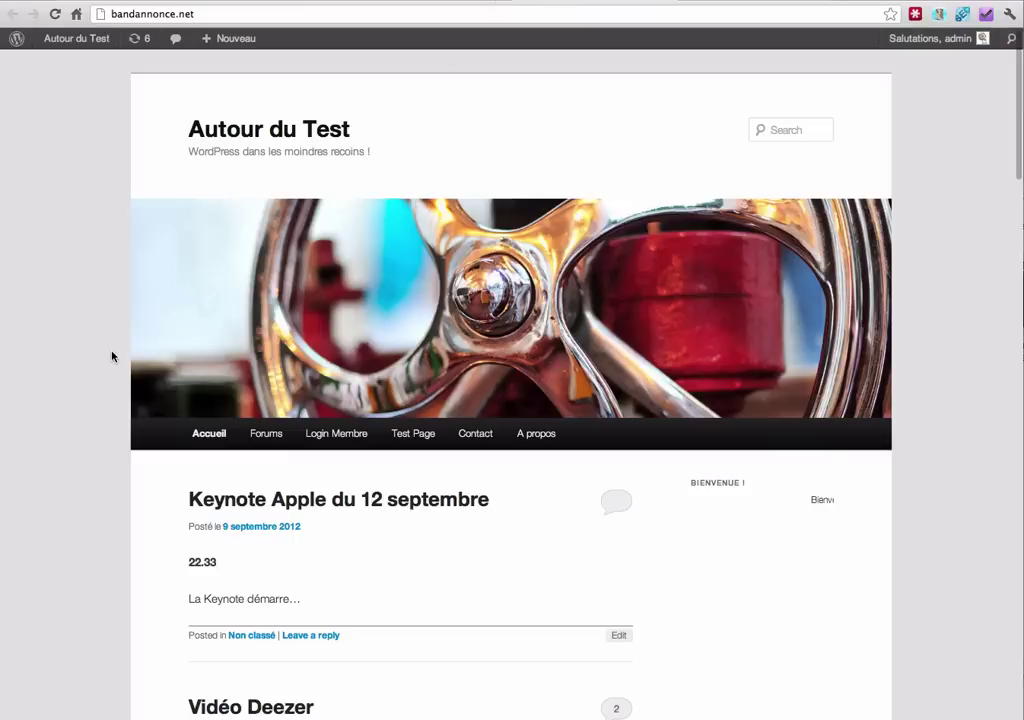
scroll(112, 356, "down", 2)
left_click(318, 383)
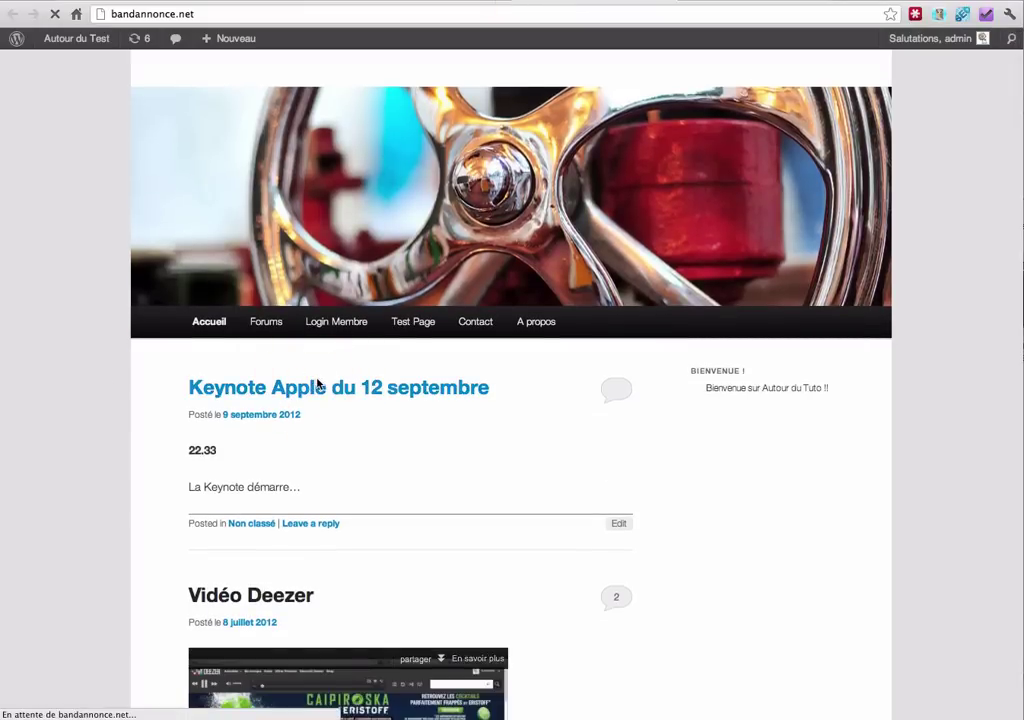
scroll(164, 475, "down", 3)
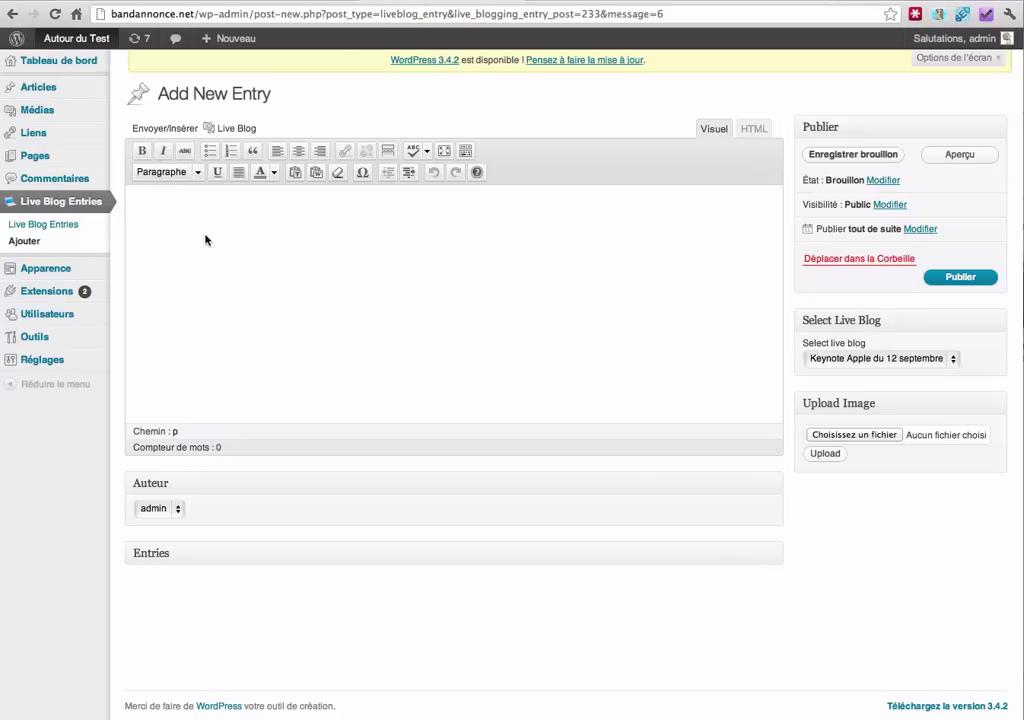
- Insert the apple-iphone-5 image from the media library into a new live blog entry, centred at original size, and publish the entry
left_click(205, 233)
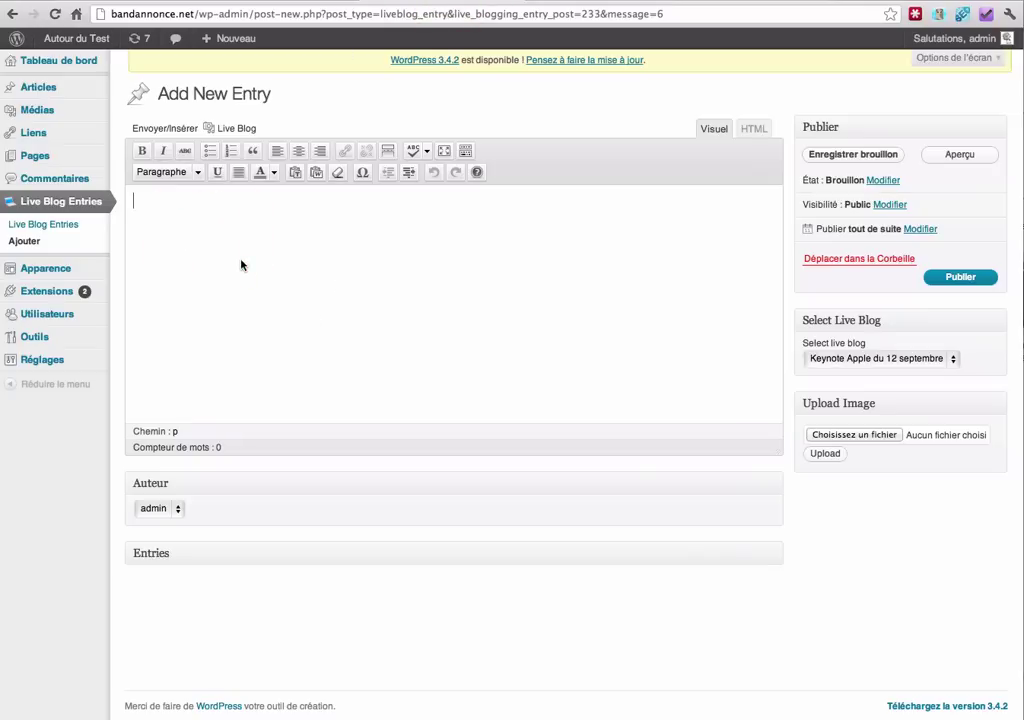
left_click(149, 126)
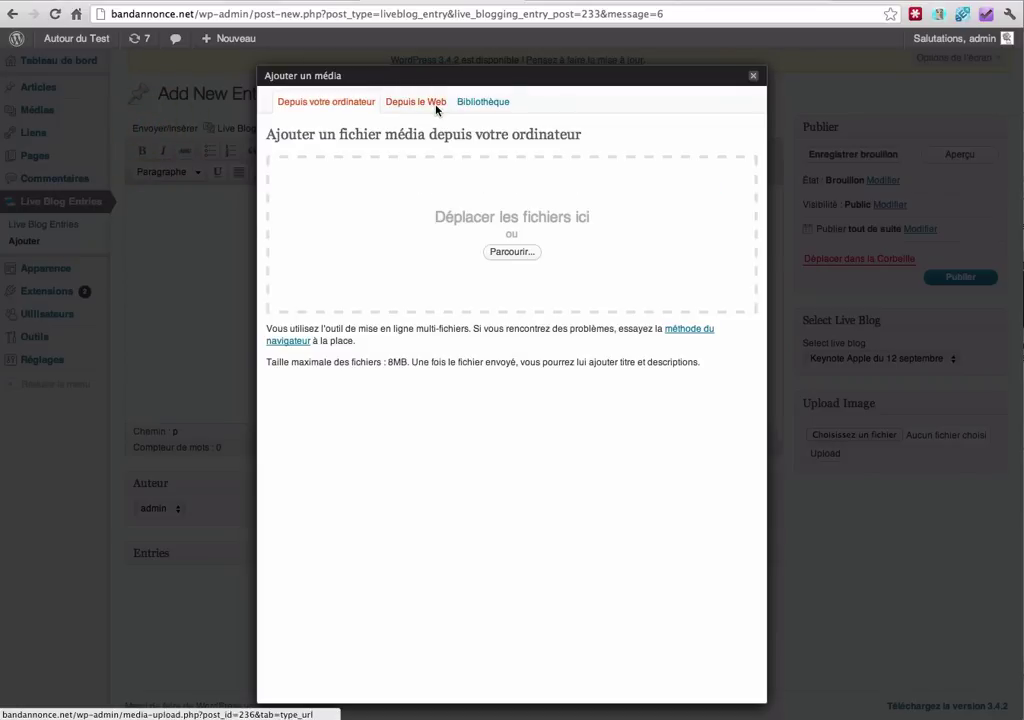
left_click(497, 102)
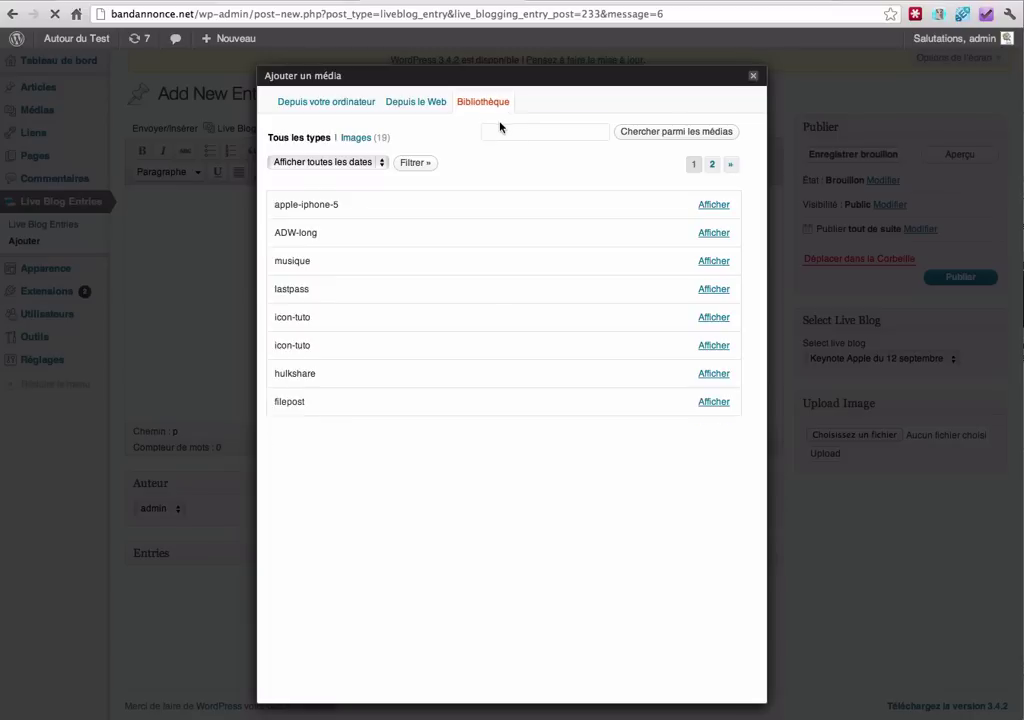
left_click(713, 204)
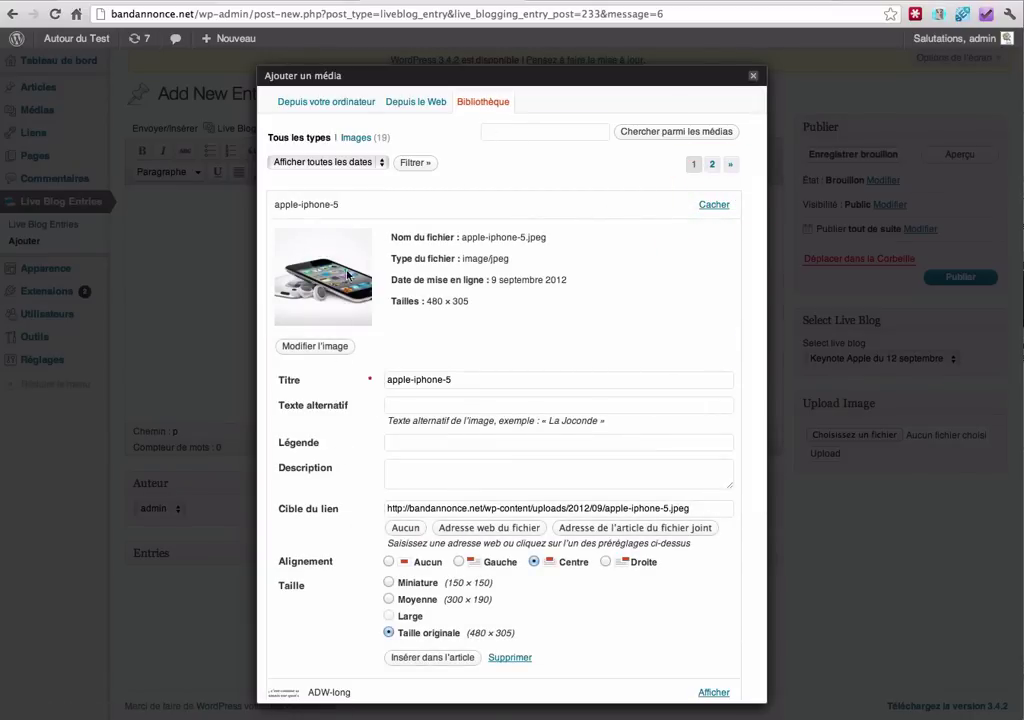
left_click(427, 657)
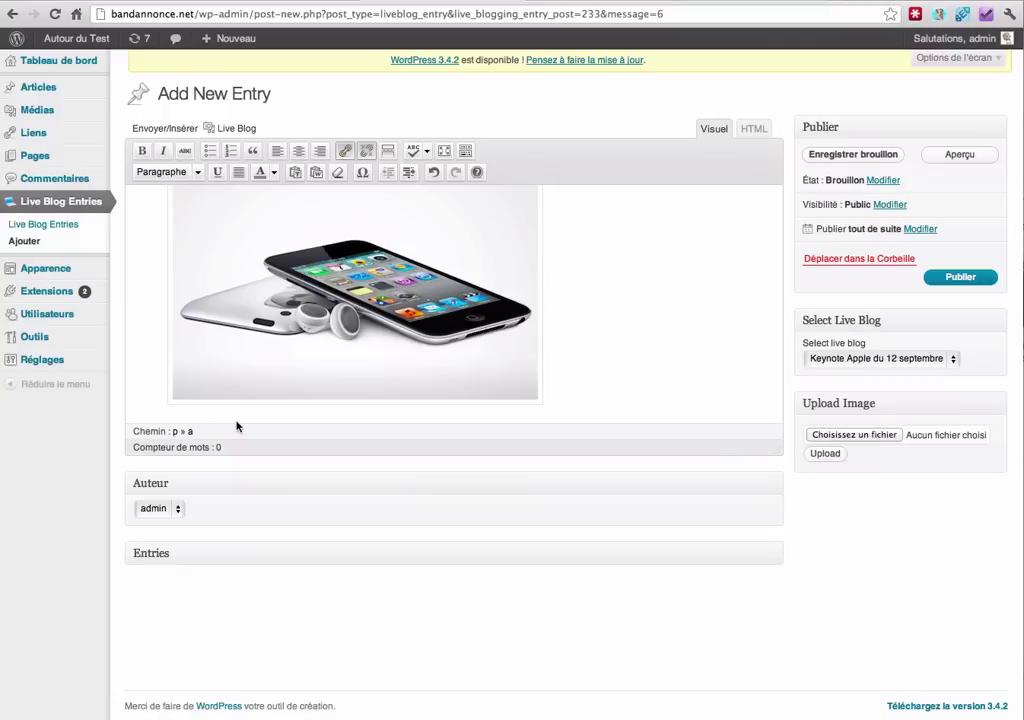
left_click(381, 321)
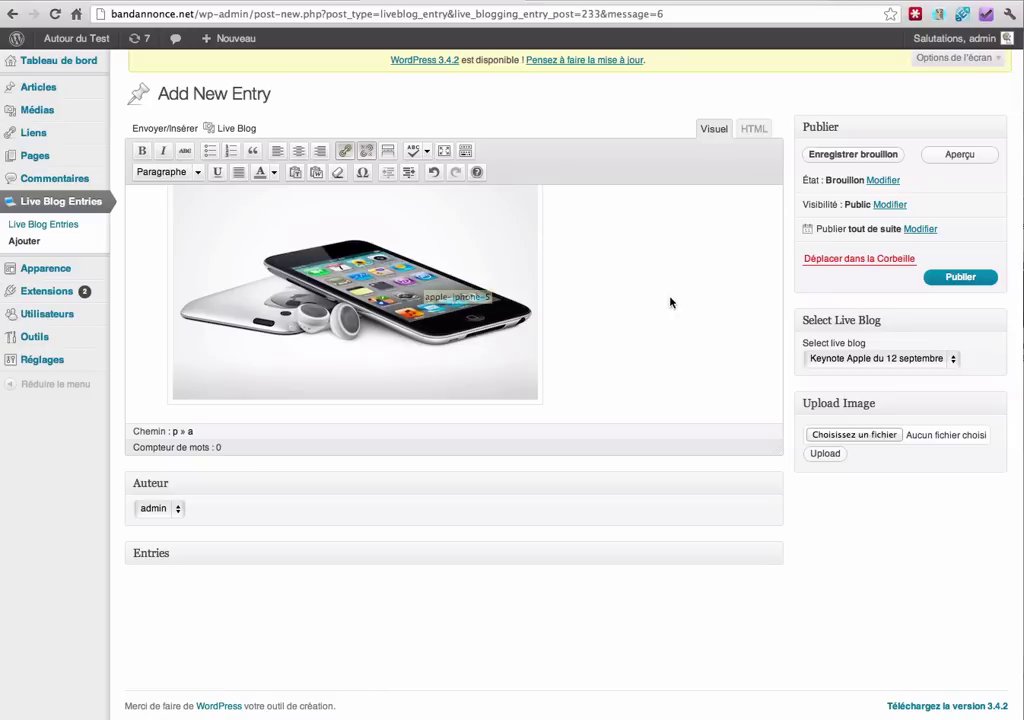
left_click(957, 283)
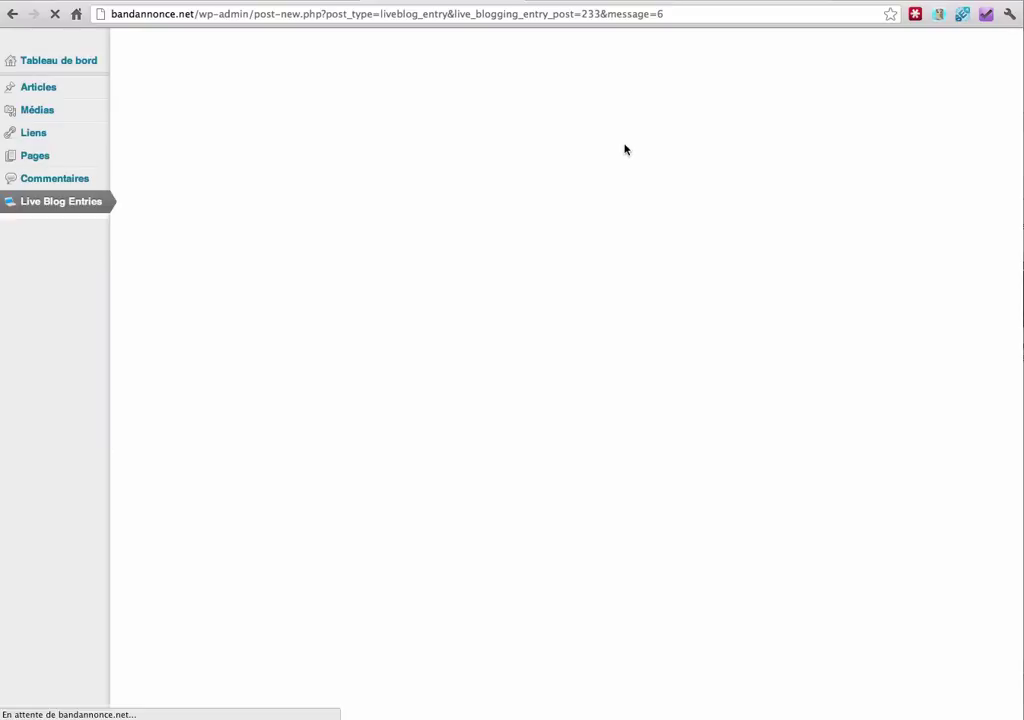
- Reload the public keynote article to check the newly published image entry
left_click(591, 1)
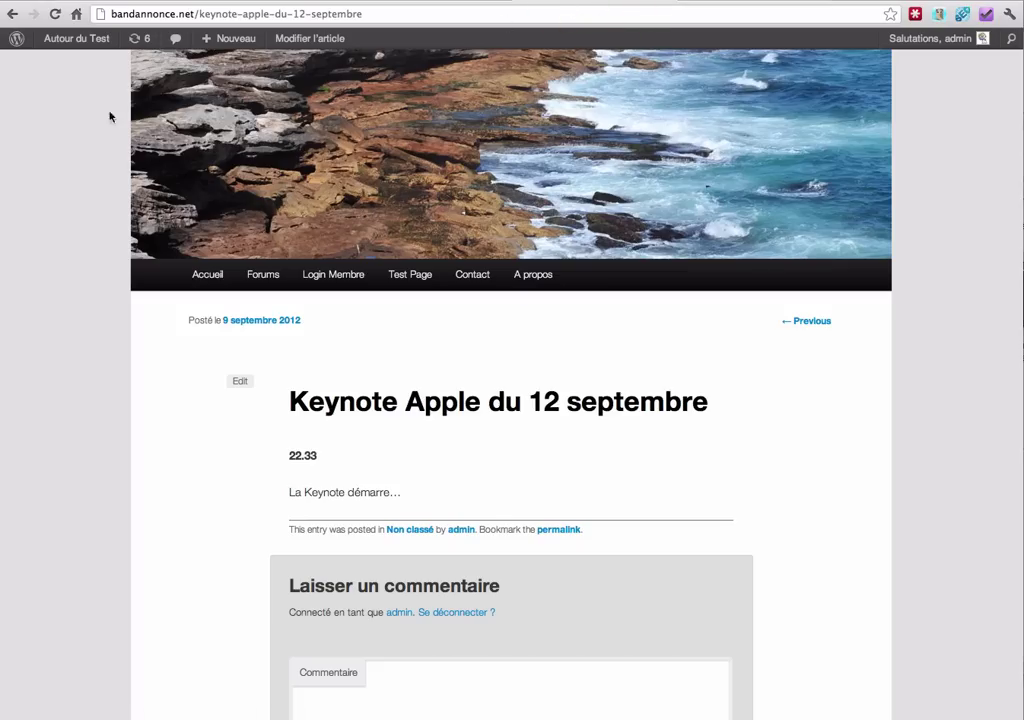
left_click(55, 14)
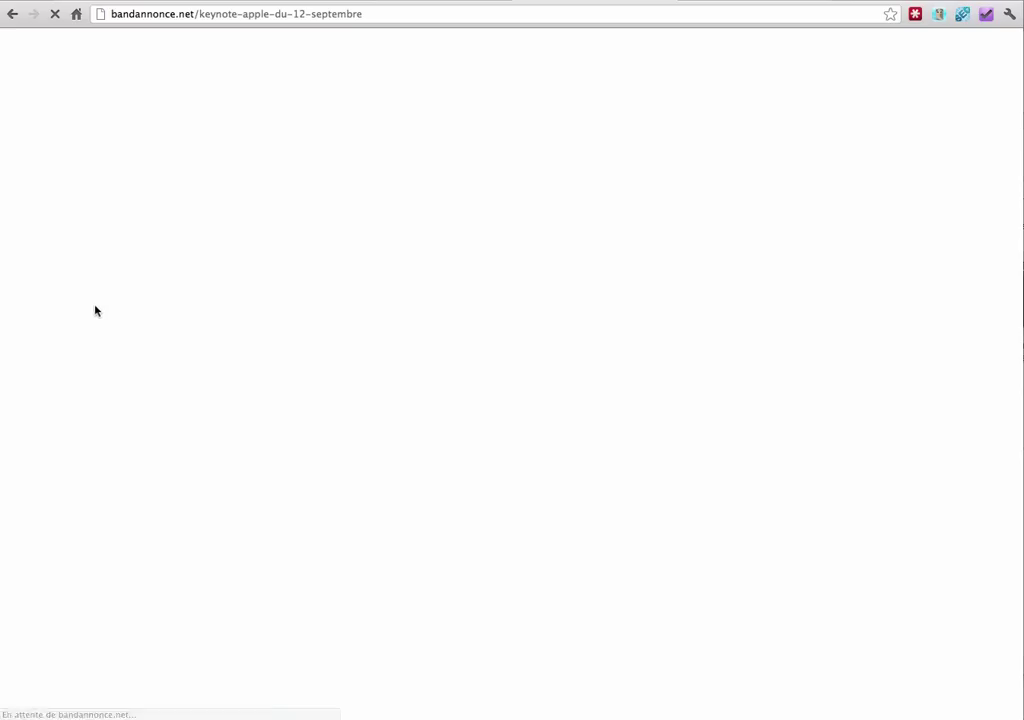
- Write a new live blog entry reading "k:,fkl,fd,lfldkfccvcvcvcgvc" for the Keynote Apple du 12 septembre live blog and publish it
scroll(130, 347, "down", 5)
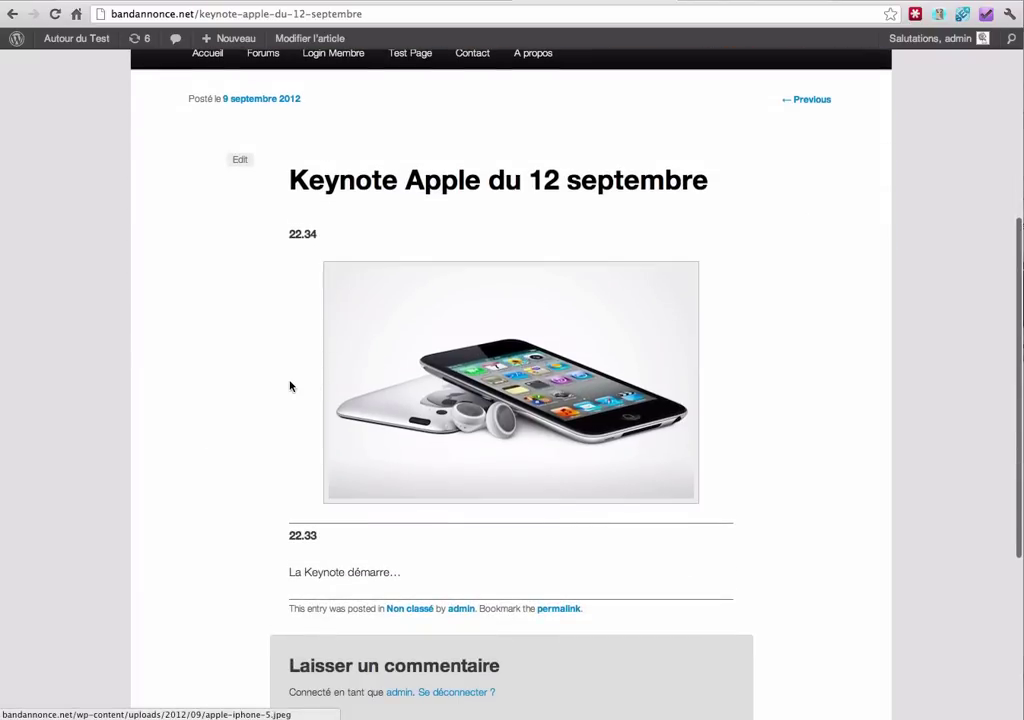
scroll(270, 386, "down", 3)
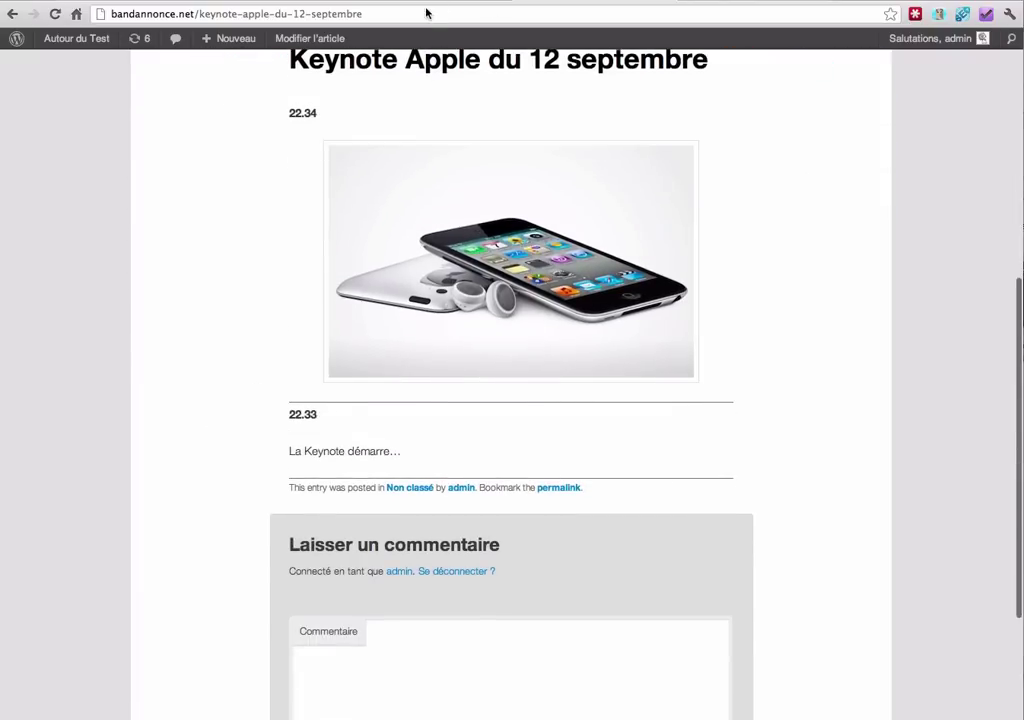
left_click(420, 8)
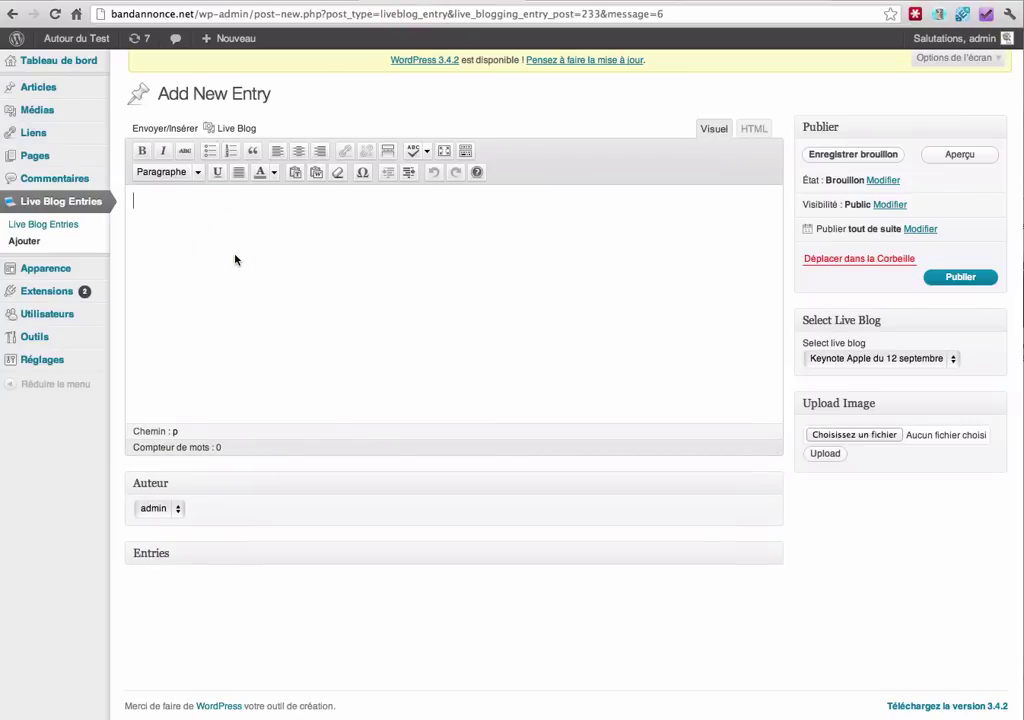
type("k:,fkl,fd,lfldkfccvcvcvcgvc")
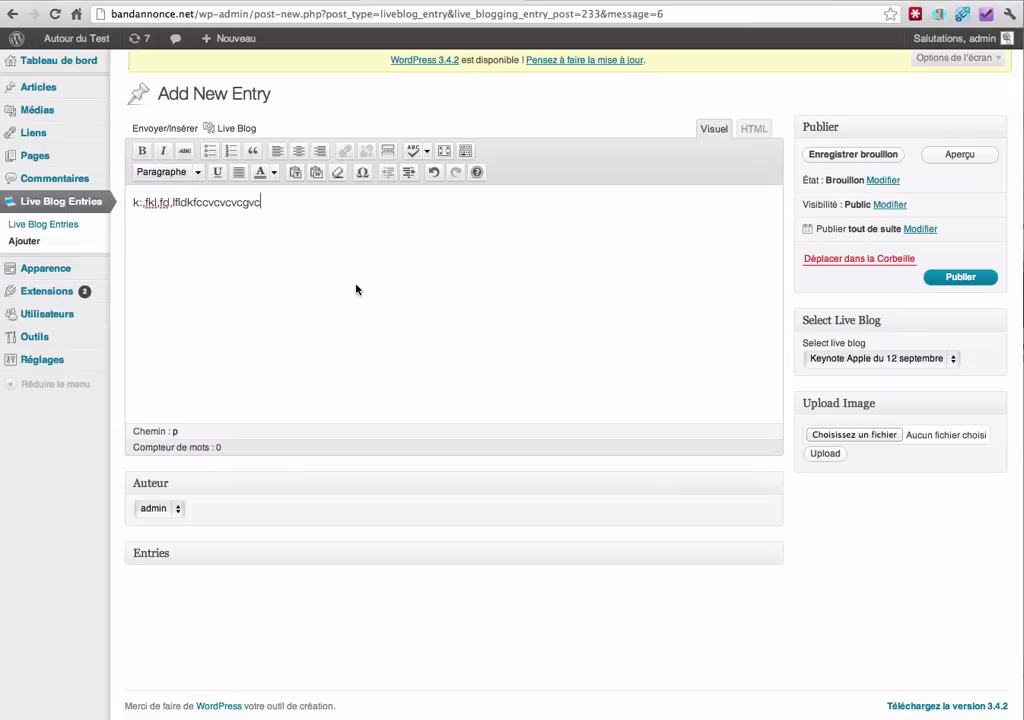
left_click(953, 284)
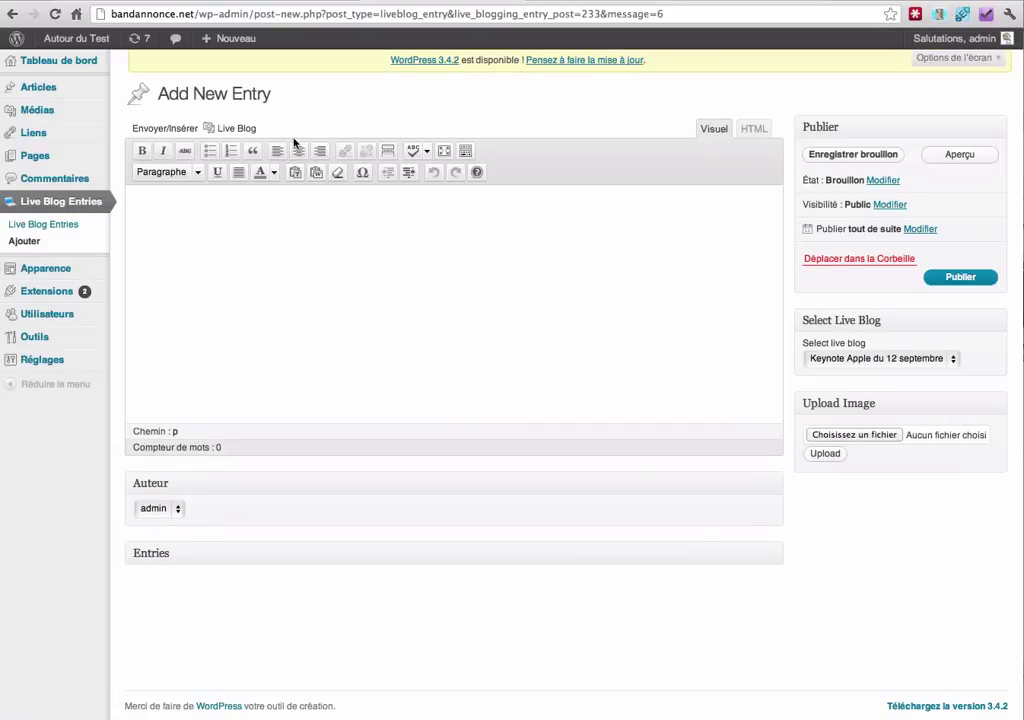
- Open the list of all live blog entries and review the edit, quick edit and trash options of the individual entries
left_click(40, 230)
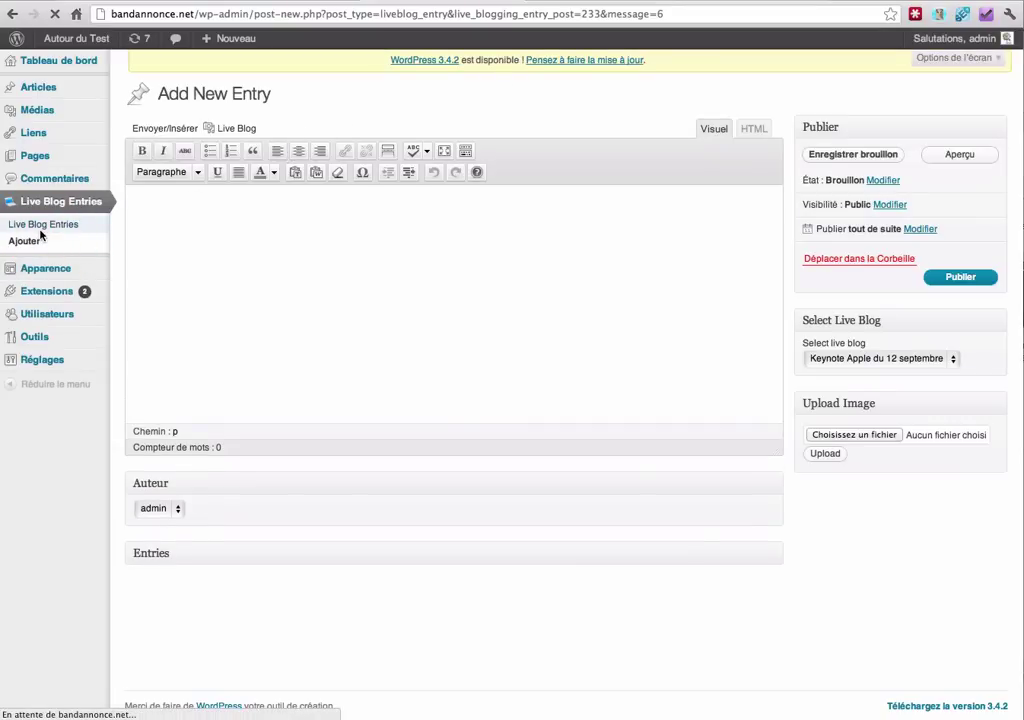
mouse_move(212, 202)
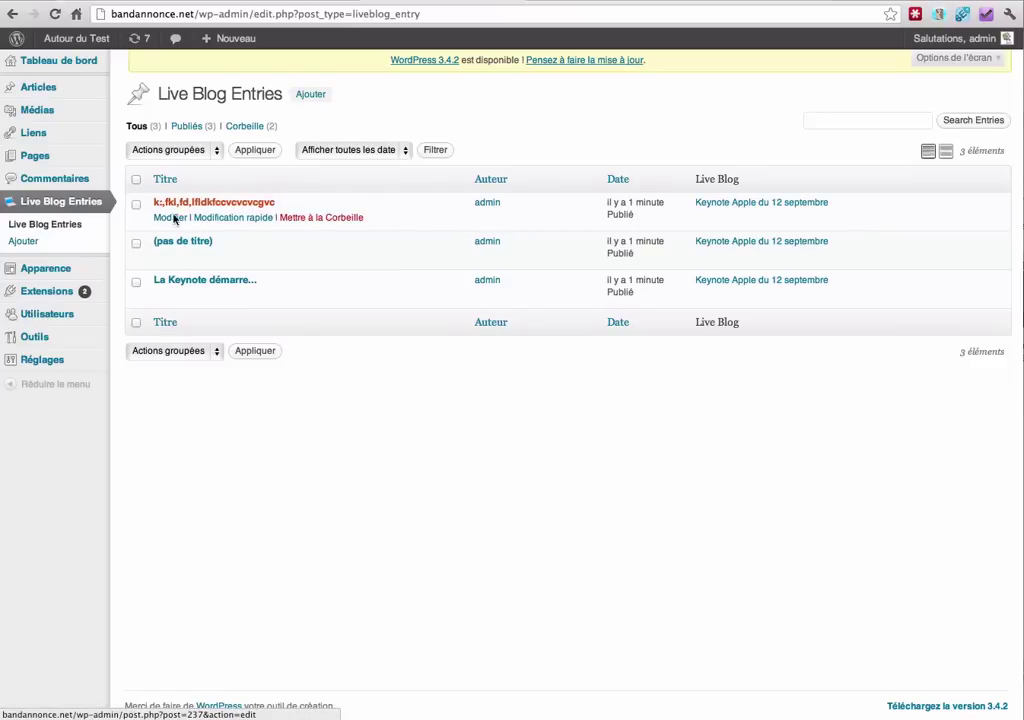
mouse_move(320, 240)
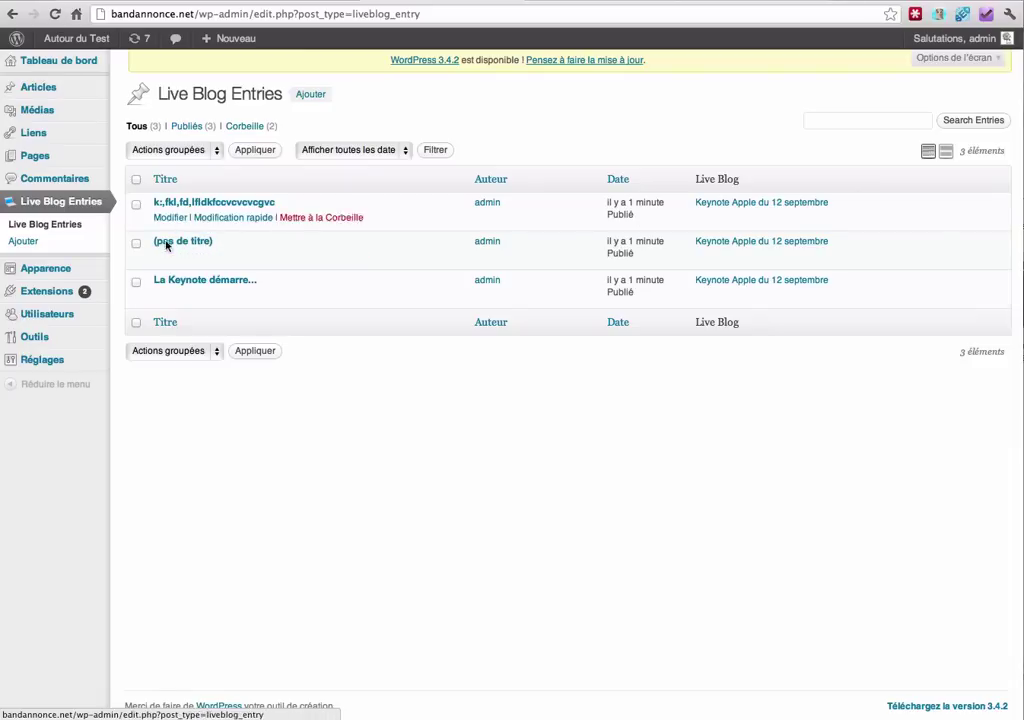
mouse_move(352, 297)
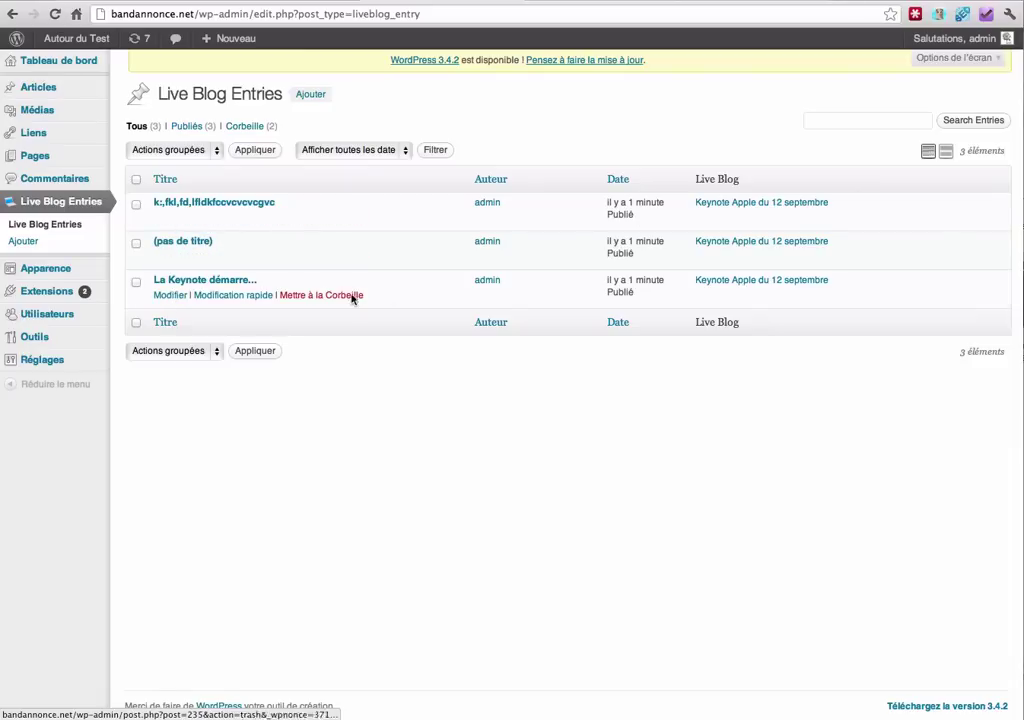
- Return to the public keynote article and reload it to check the newly published text entry
left_click(563, 2)
scroll(252, 213, "up", 5)
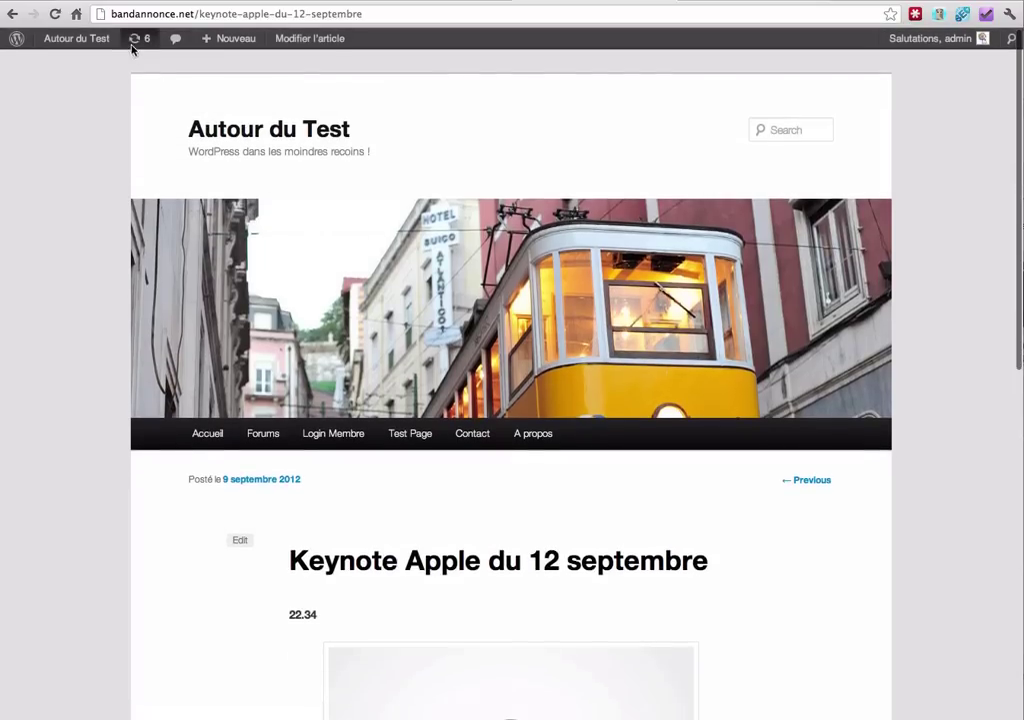
left_click(60, 40)
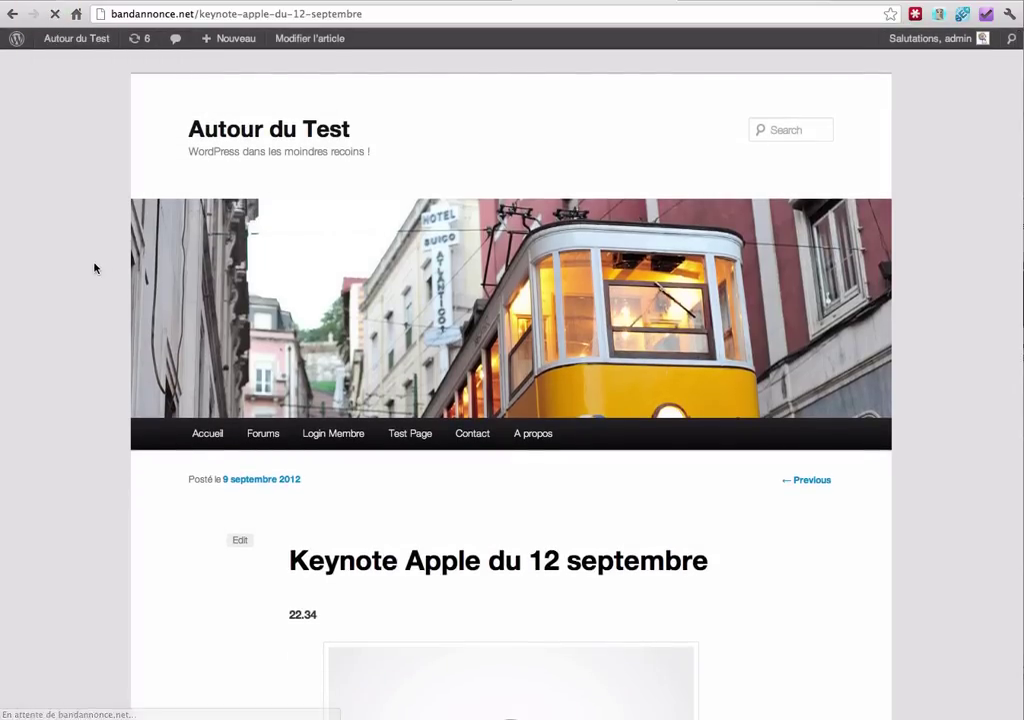
scroll(105, 370, "down", 10)
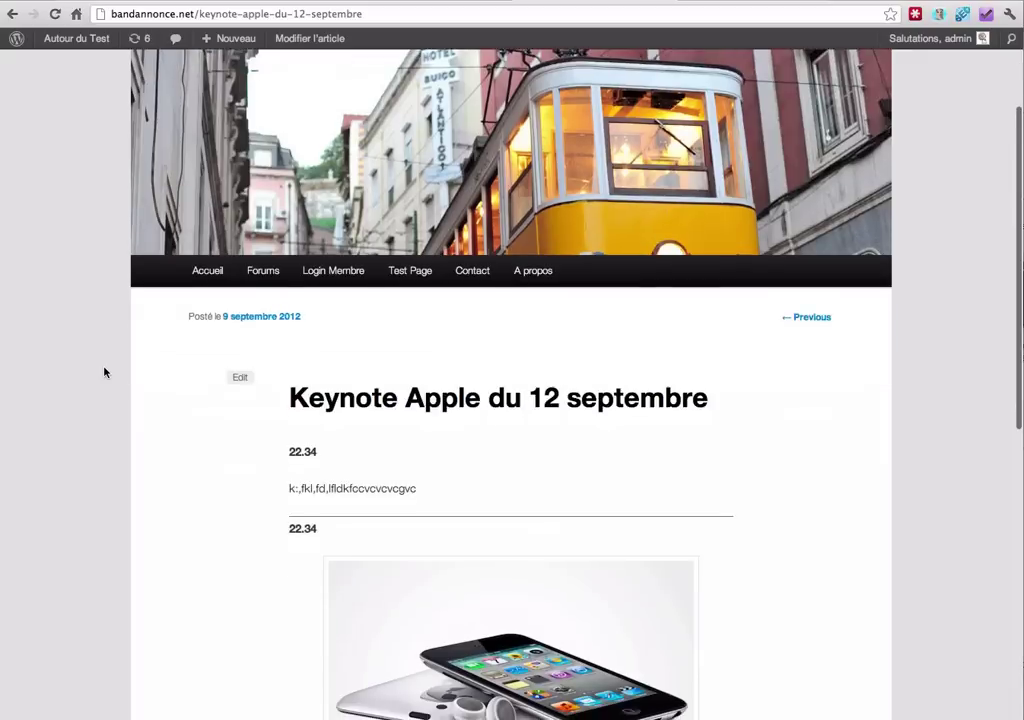